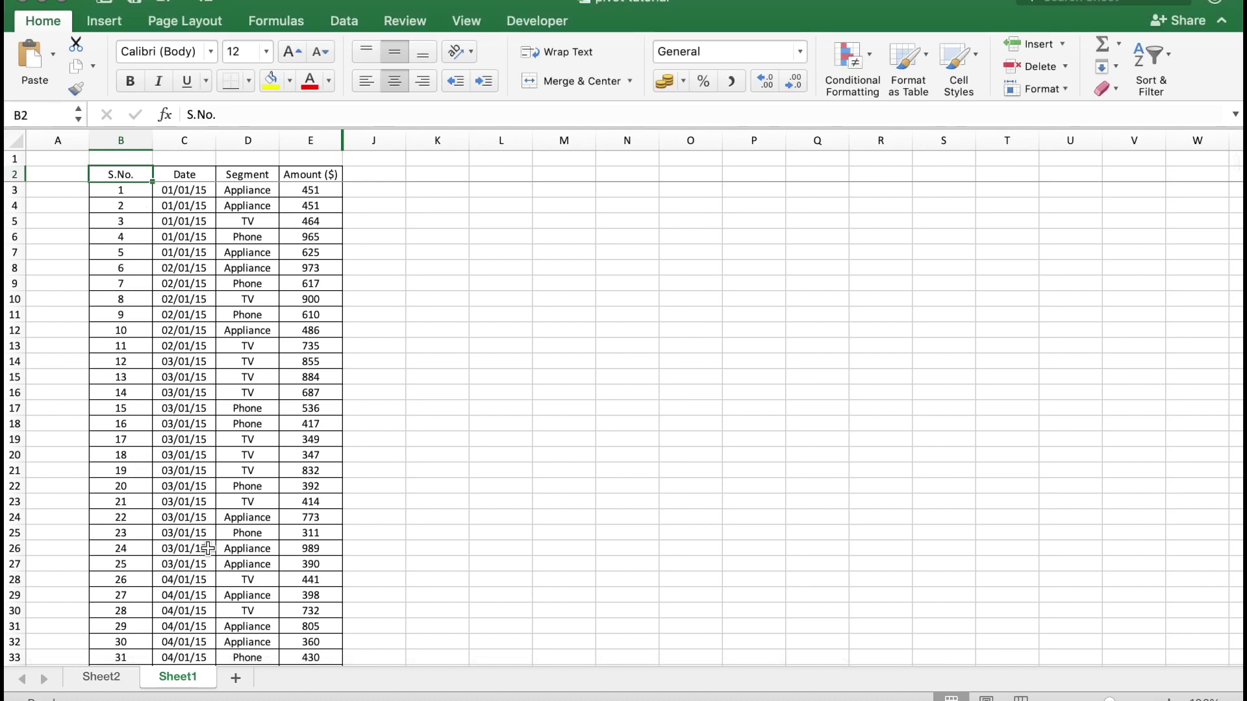
# On the finished pivot table sheet, add Quarter beneath Year in the rows.
pyautogui.scroll(-20, 207, 548)
pyautogui.scroll(20, 207, 549)
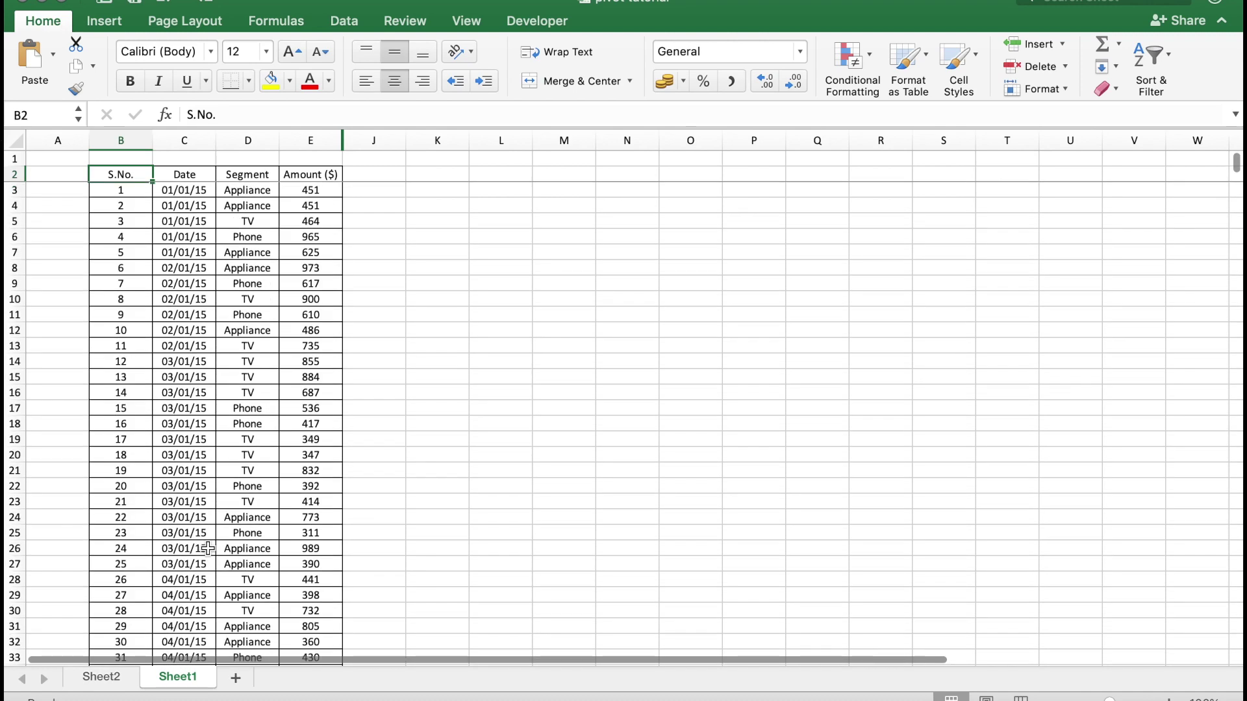
pyautogui.click(102, 675)
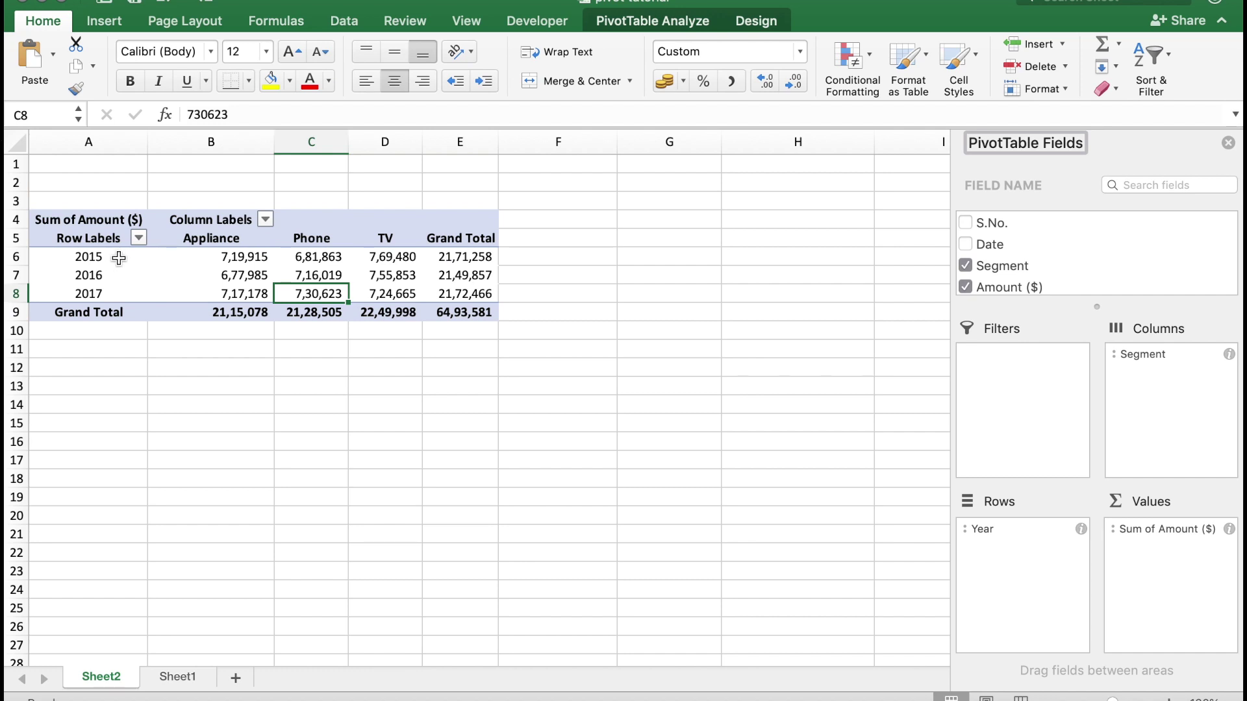
pyautogui.scroll(-5, 972, 276)
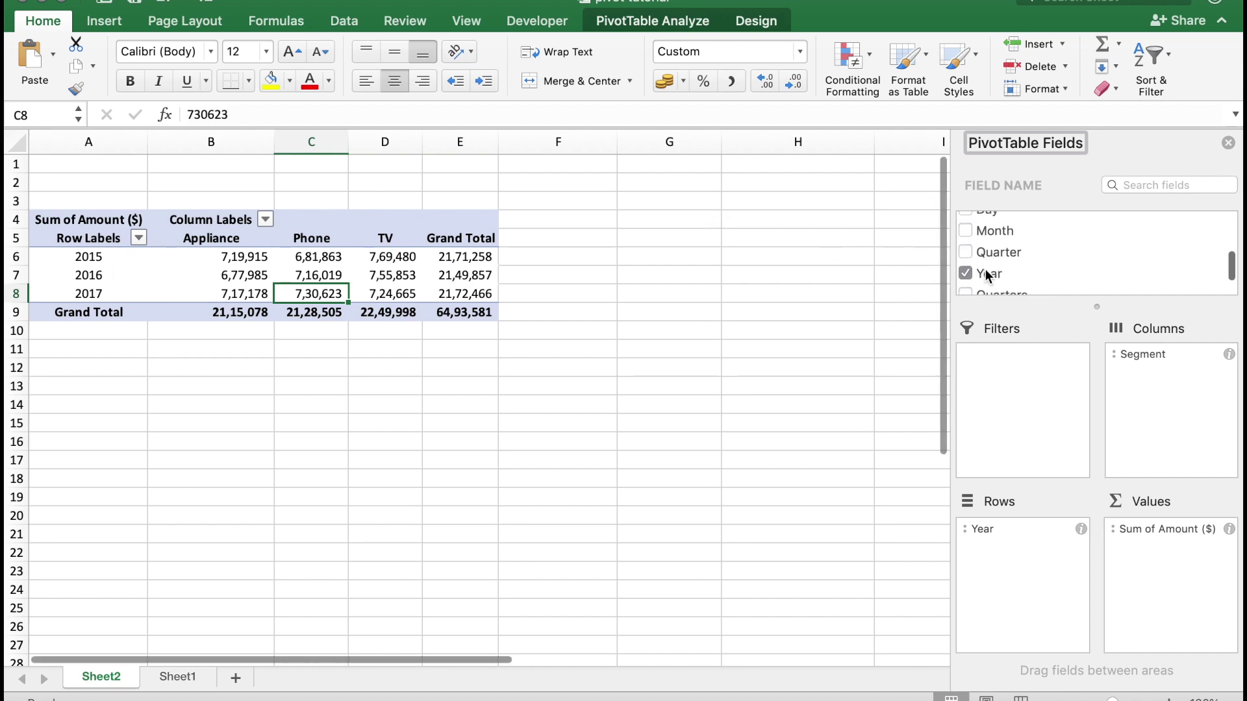
pyautogui.moveTo(1011, 224); pyautogui.dragTo(1026, 551)
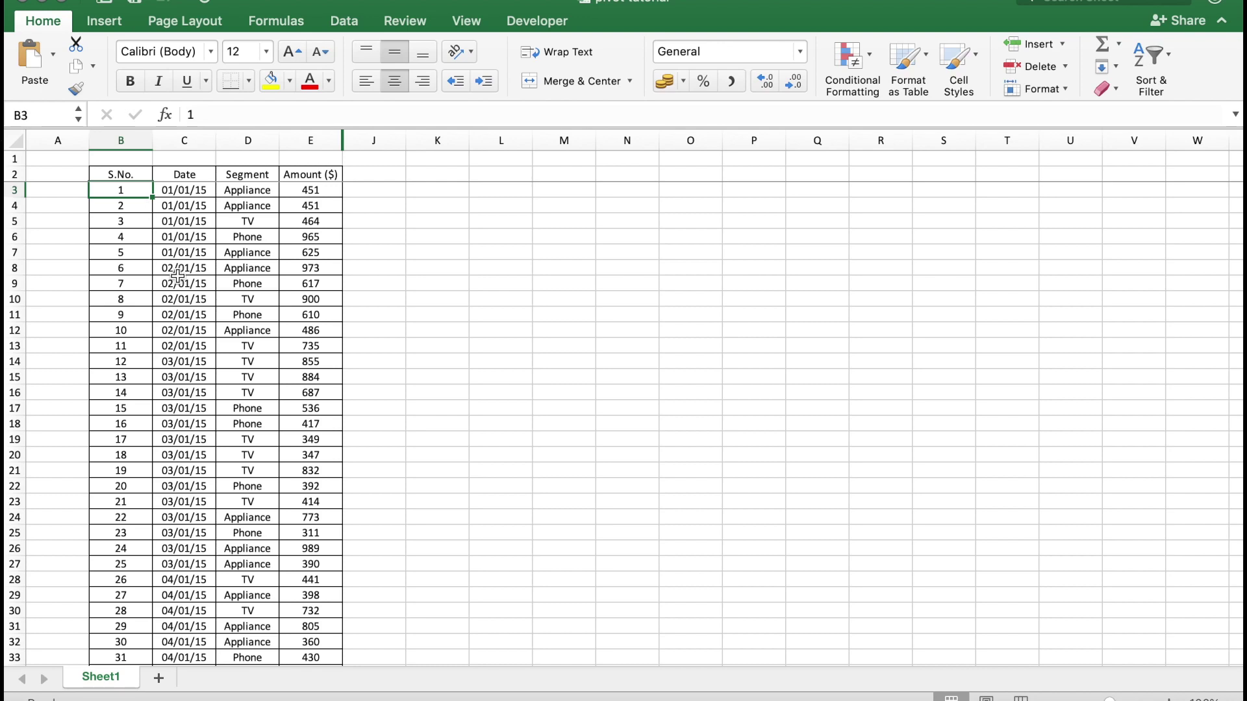
# Select the S.No. column down to the last record, then return to its header cell.
pyautogui.hotkey('ctrl', 'shift', 'Down')
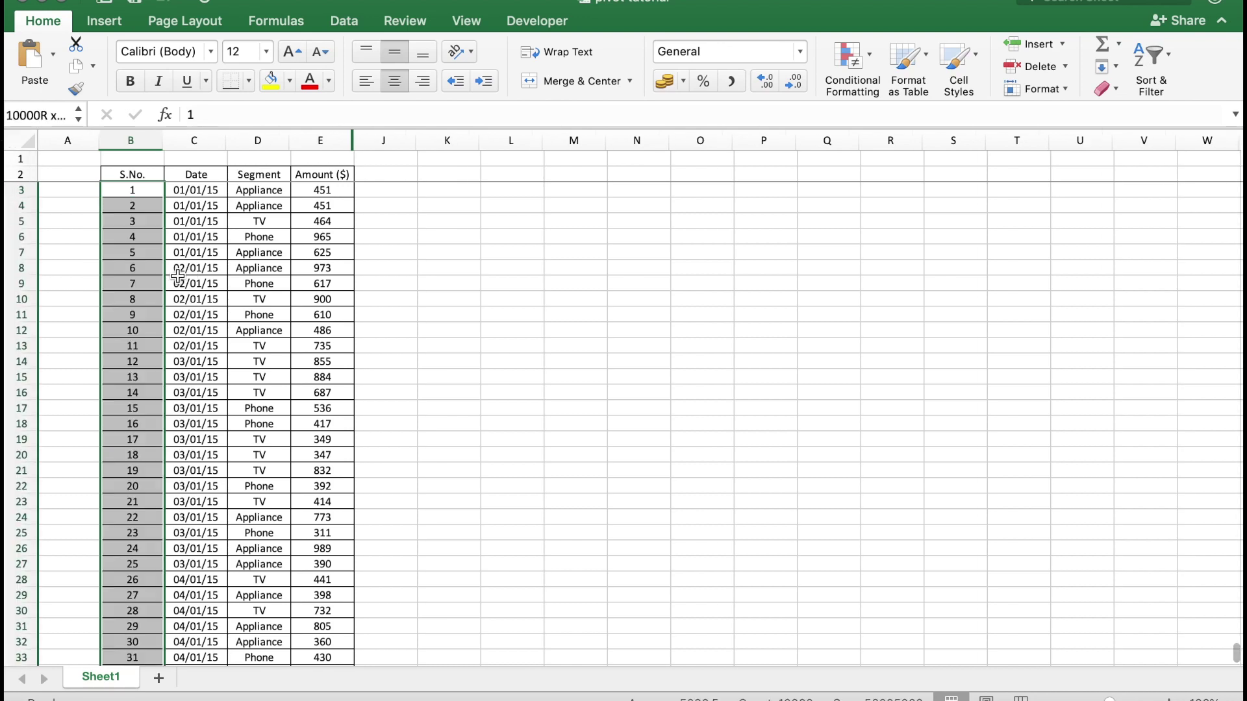
pyautogui.click(127, 172)
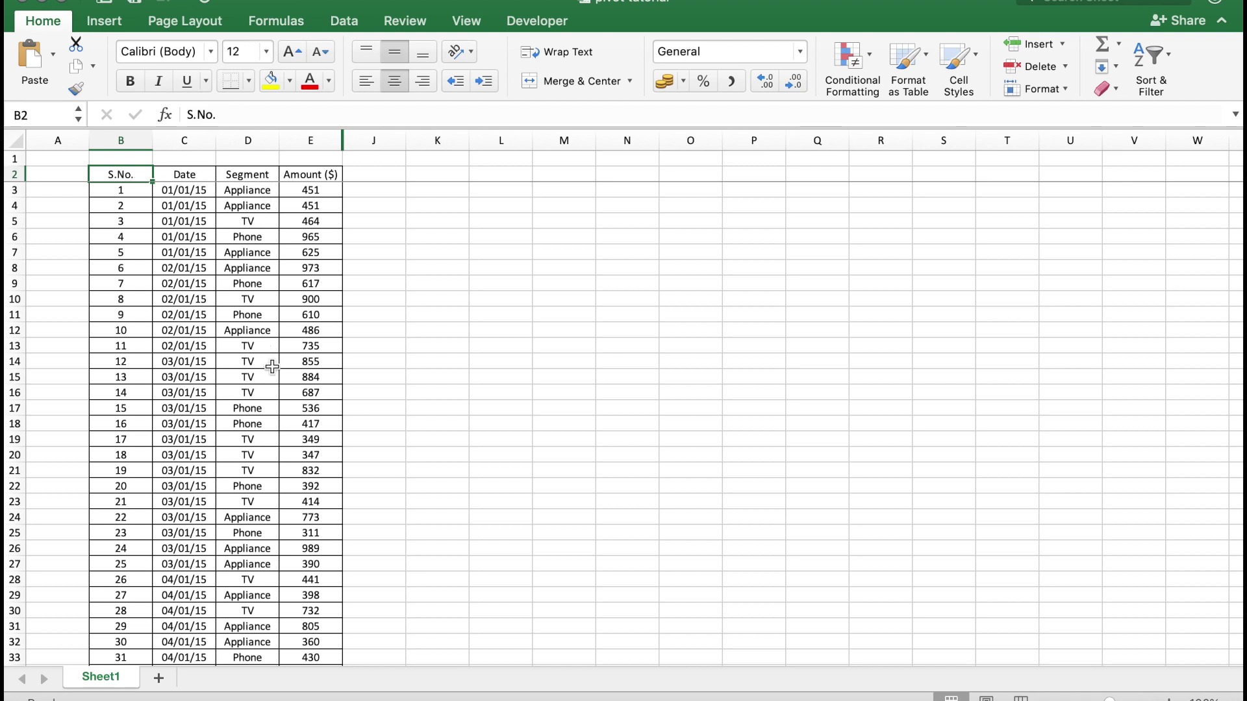
pyautogui.scroll(-3, 272, 368)
pyautogui.scroll(3, 272, 367)
# Unhide columns E–J to reveal the Day, Month, Quarter and Year columns.
pyautogui.moveTo(313, 139); pyautogui.dragTo(382, 139)
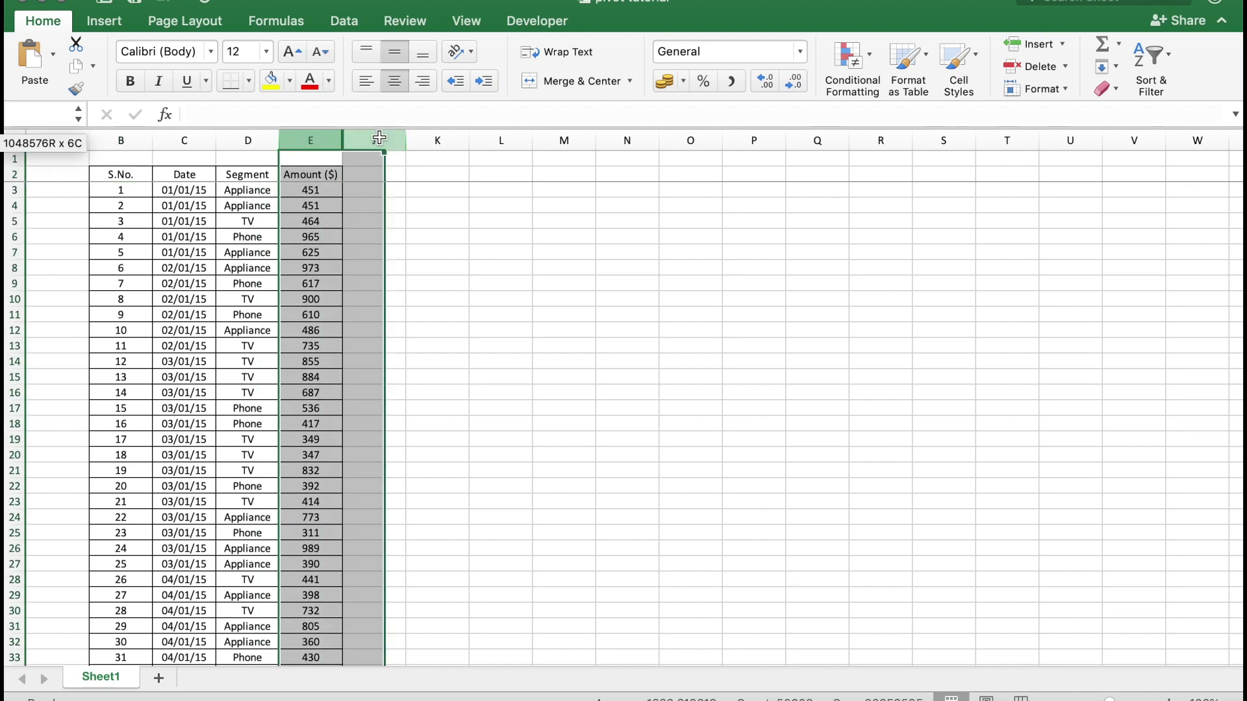
pyautogui.rightClick(382, 142)
pyautogui.click(430, 354)
pyautogui.click(308, 359)
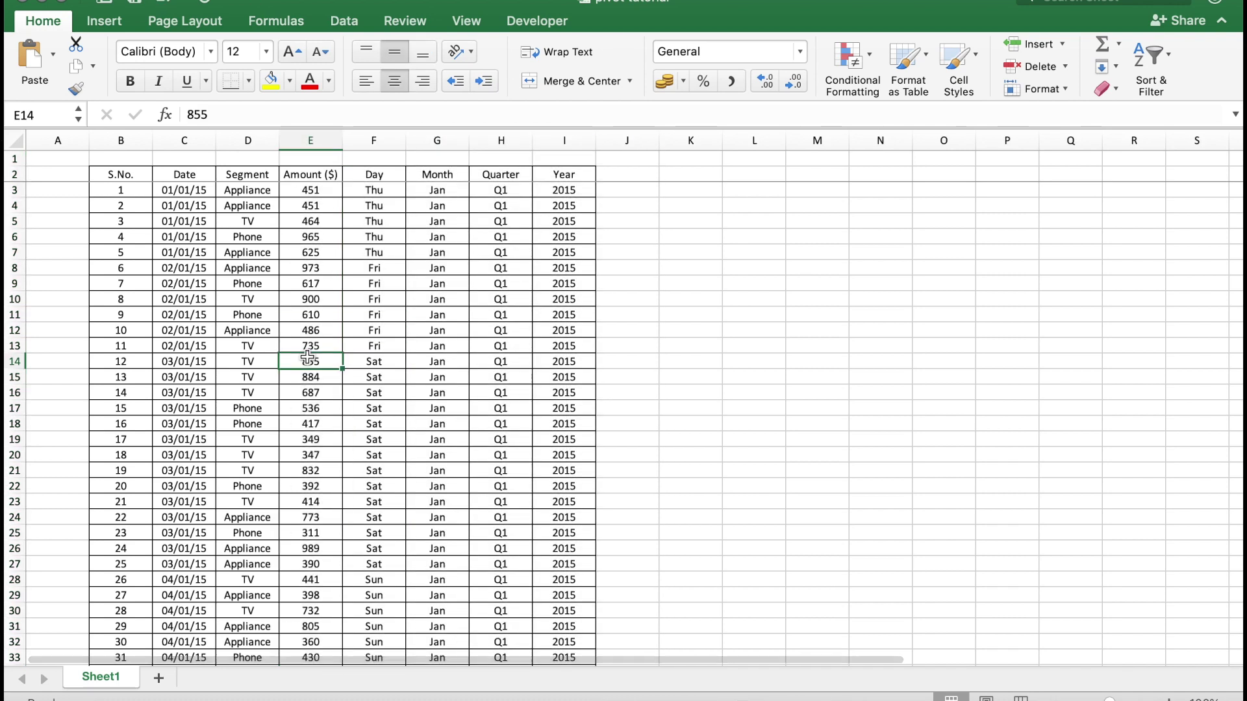
# Inspect the C3 date and the weekday, month, quarter and YEAR formulas in F3–I3.
pyautogui.click(191, 192)
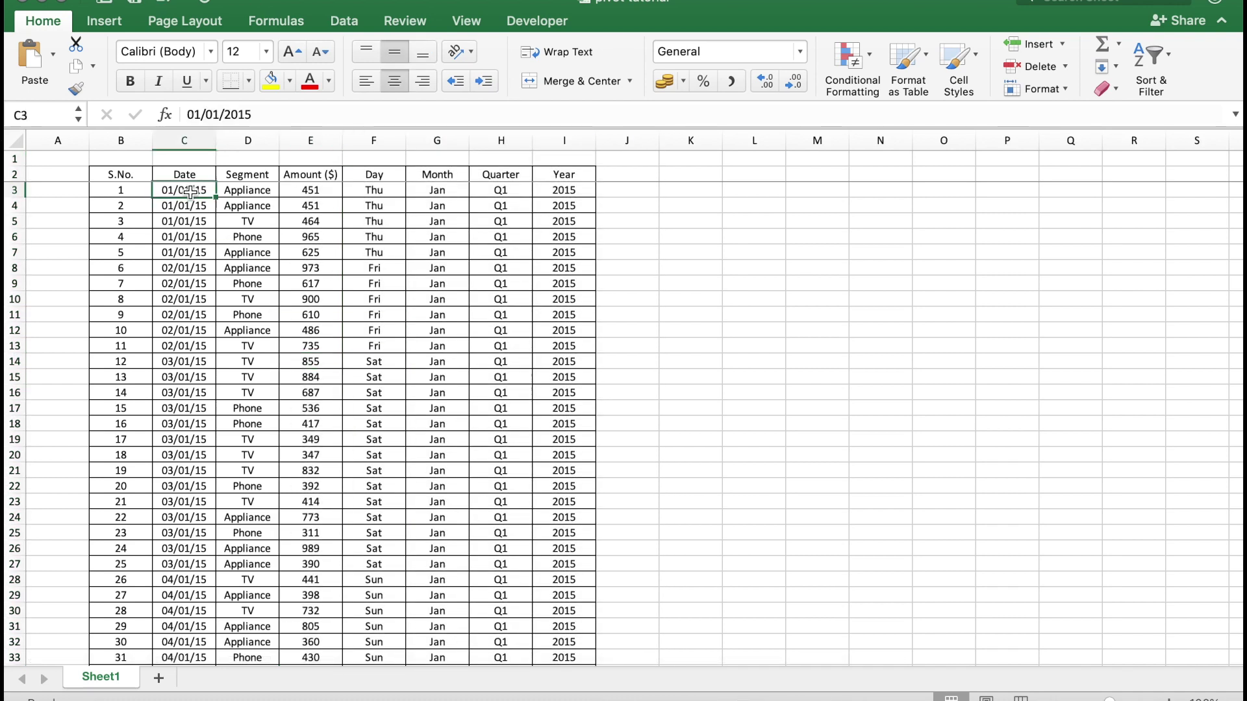
pyautogui.click(380, 189)
pyautogui.click(430, 189)
pyautogui.click(492, 188)
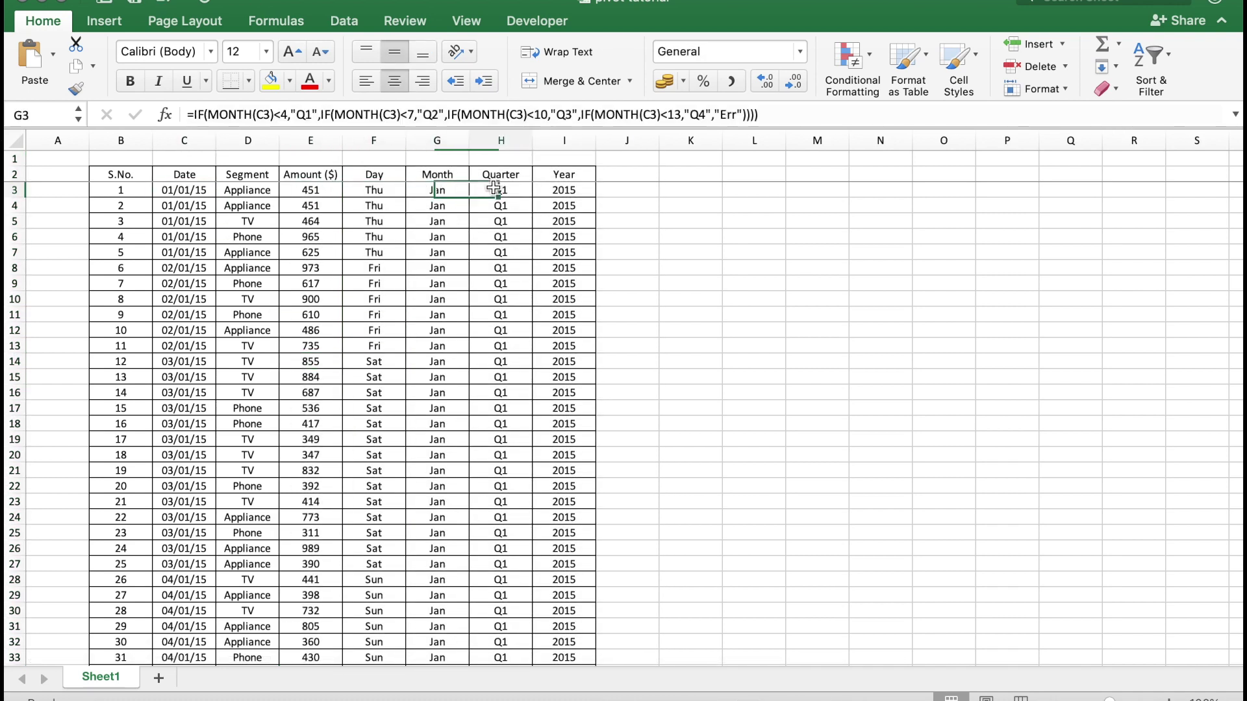
pyautogui.click(562, 188)
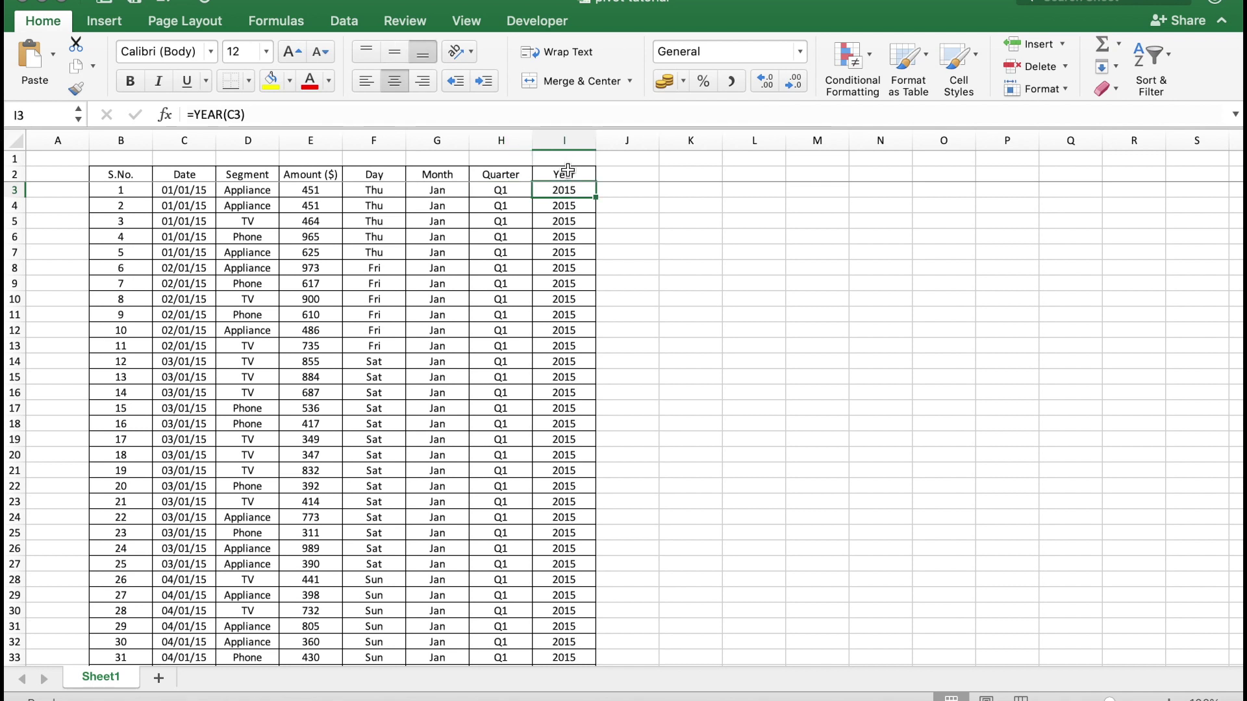
# Check the Year, Quarter, Month and Day headers in I2–F2, then return to B3.
pyautogui.click(564, 173)
pyautogui.click(497, 173)
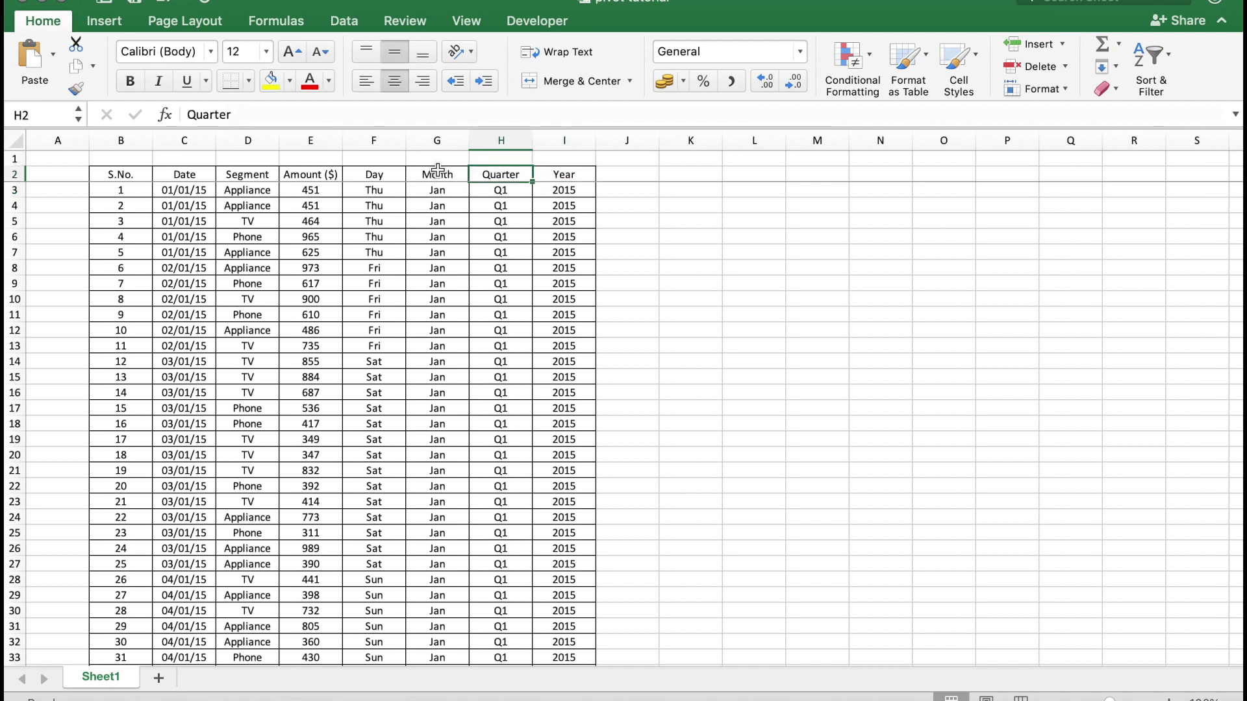
pyautogui.click(436, 171)
pyautogui.click(391, 174)
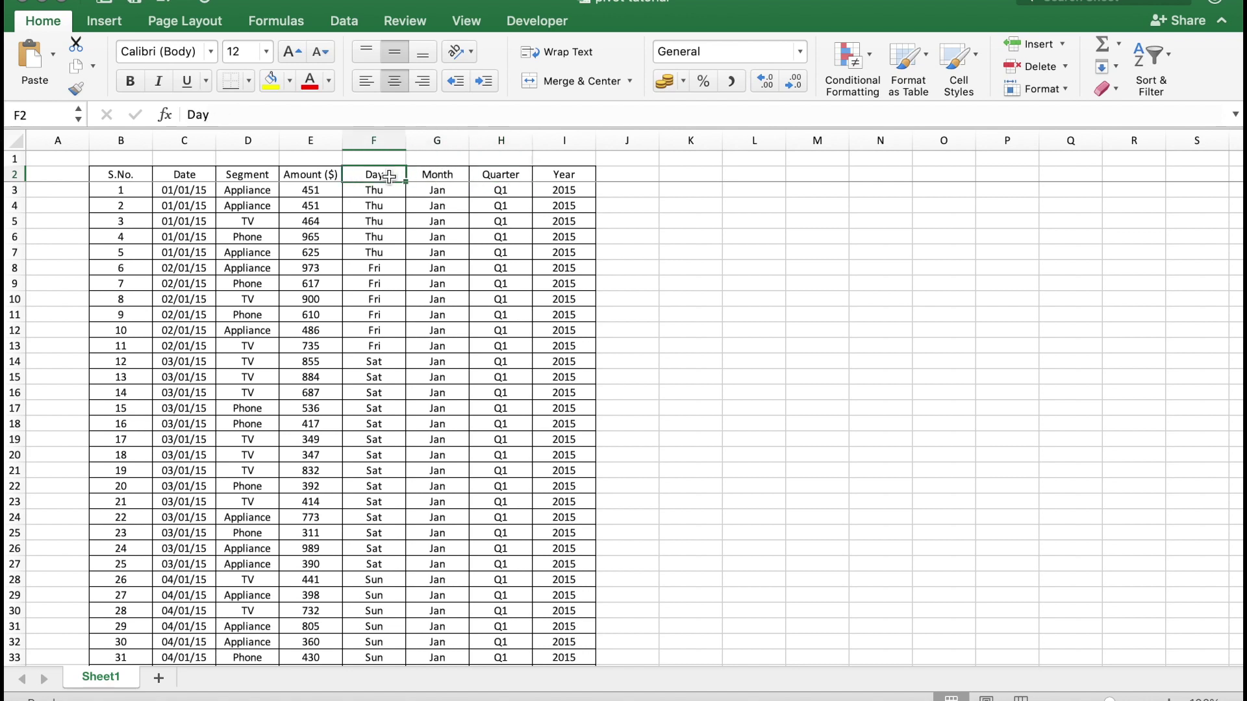
pyautogui.click(481, 174)
pyautogui.click(564, 174)
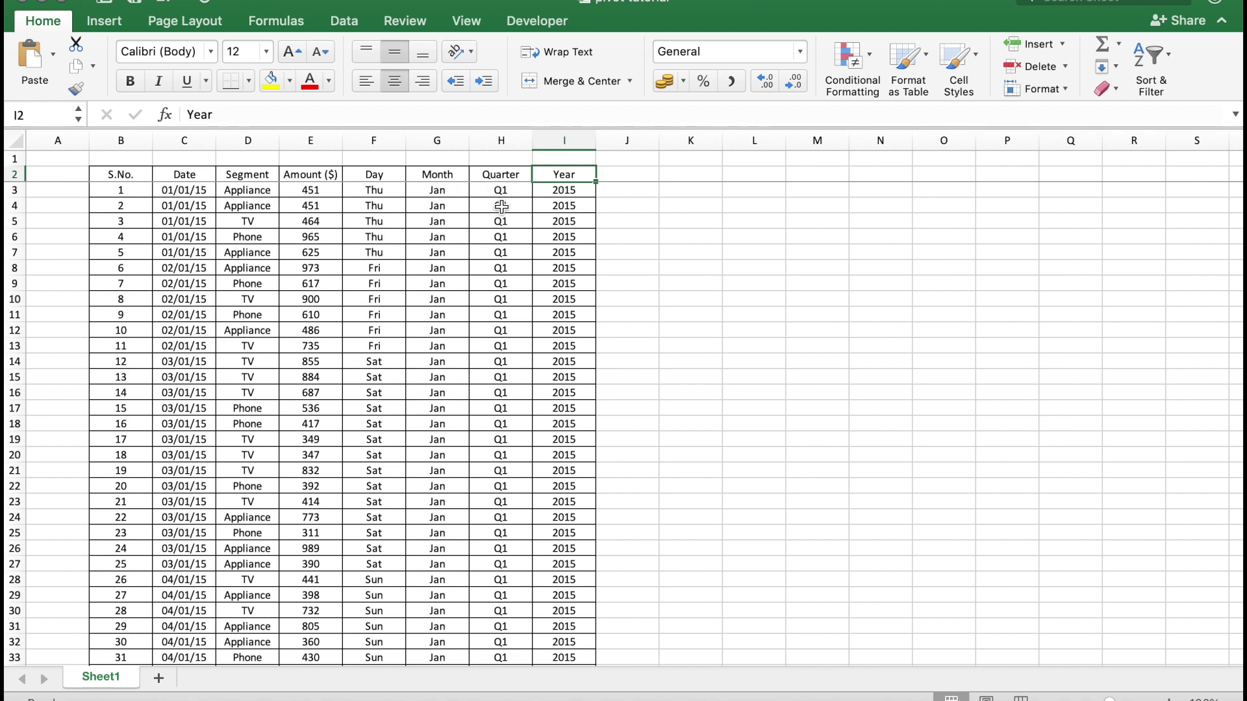
pyautogui.press('Return')
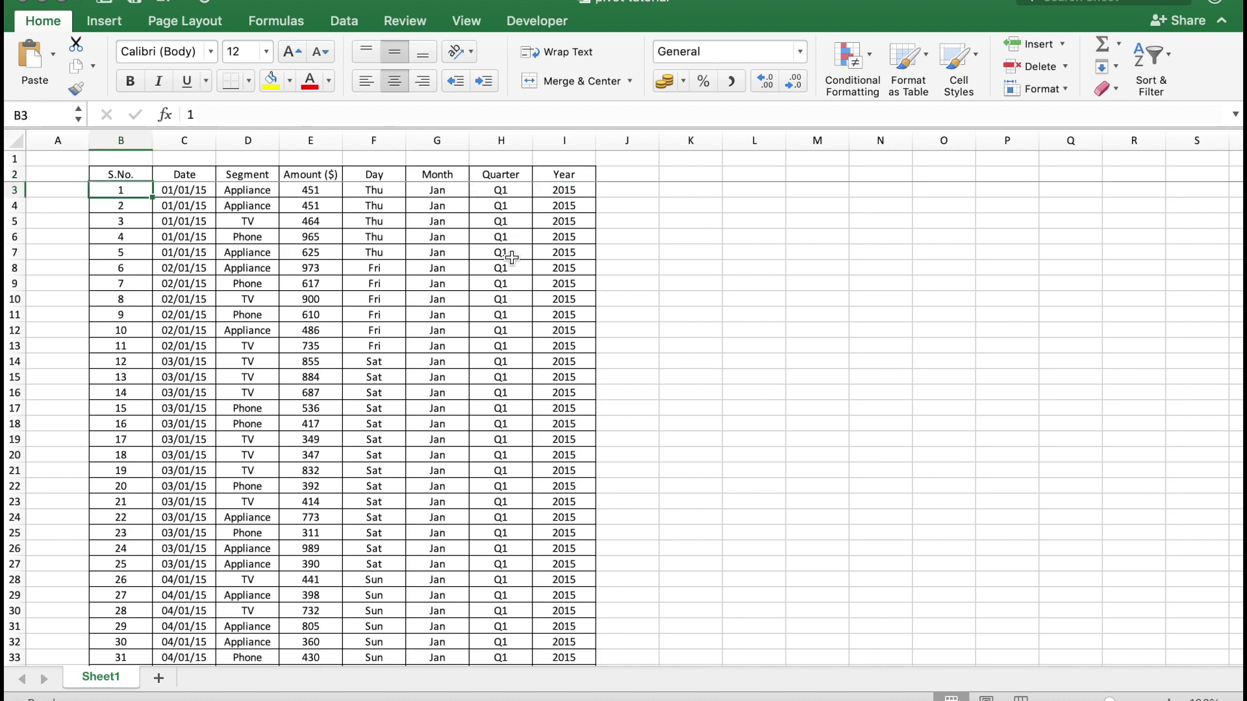
pyautogui.scroll(-20, 494, 473)
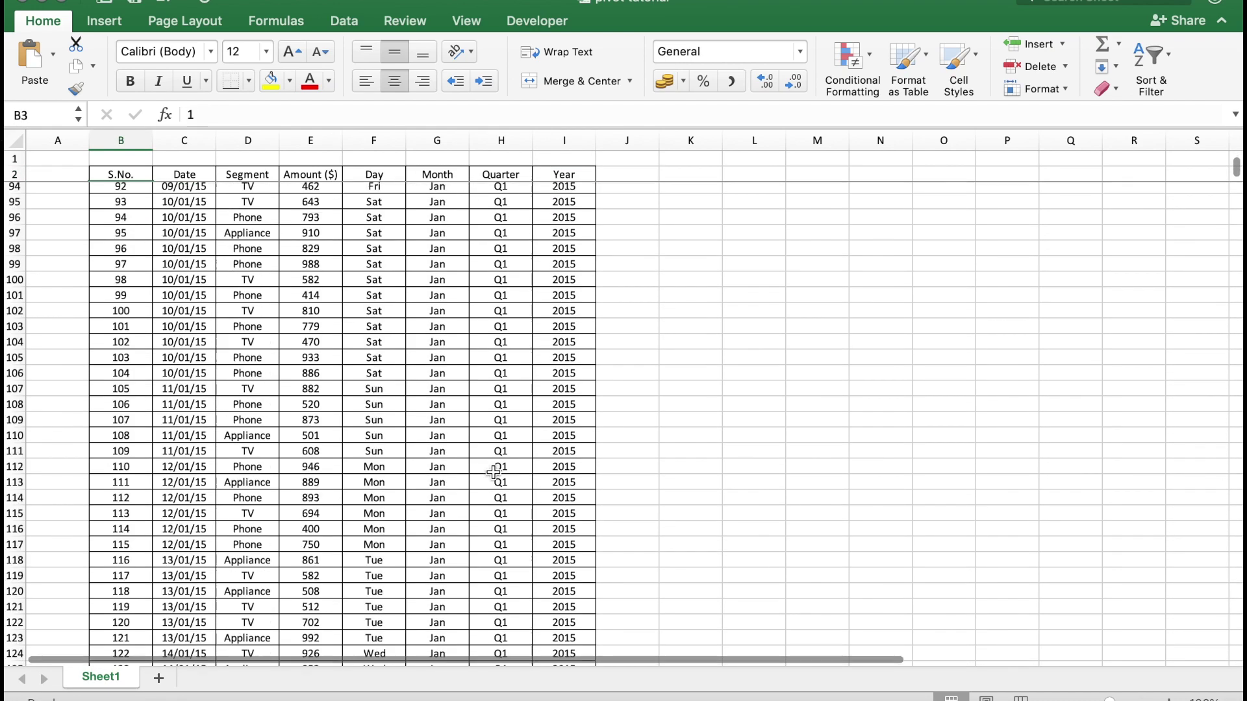
pyautogui.scroll(20, 494, 472)
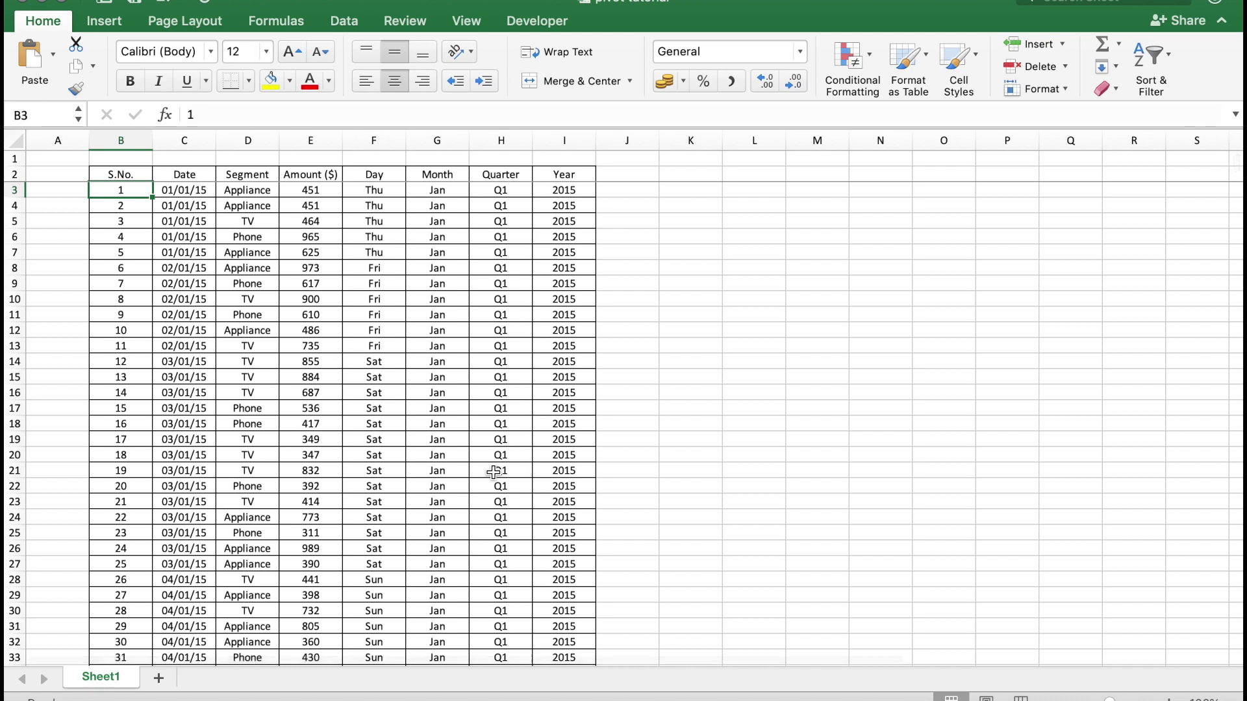
# Insert a PivotTable from Sheet1!$B$2:$I$10002 on a new worksheet.
pyautogui.click(112, 175)
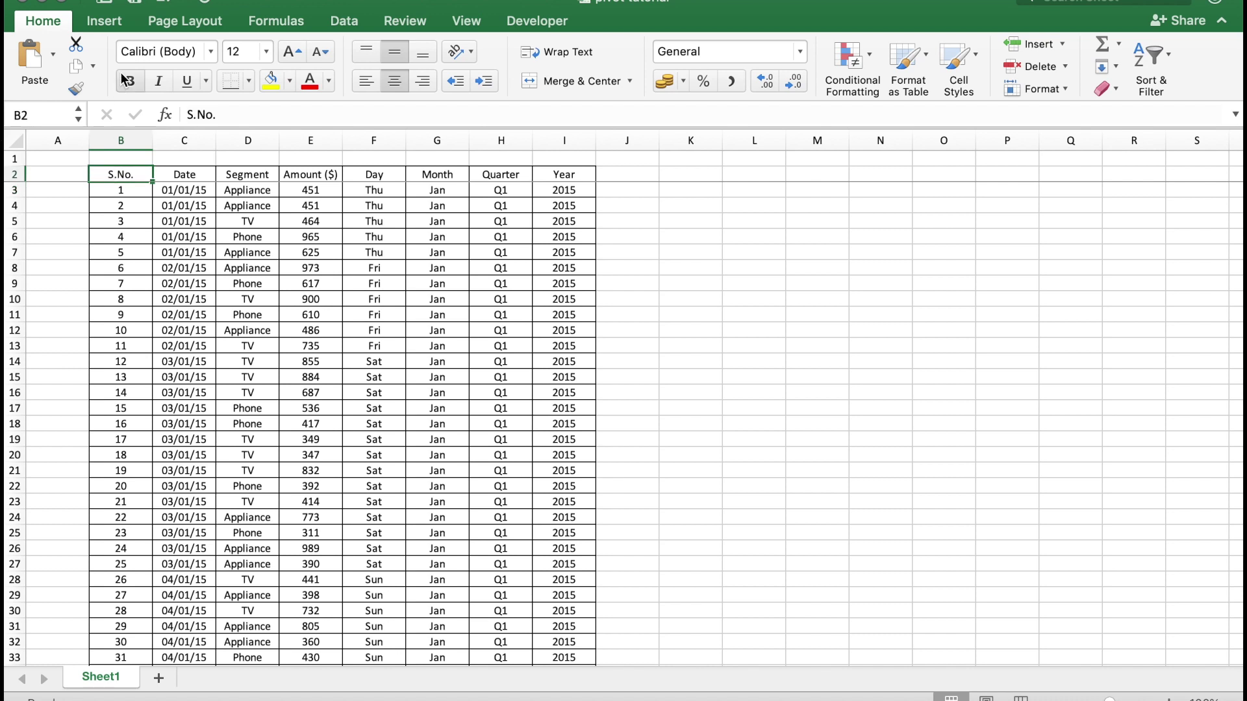
pyautogui.click(109, 24)
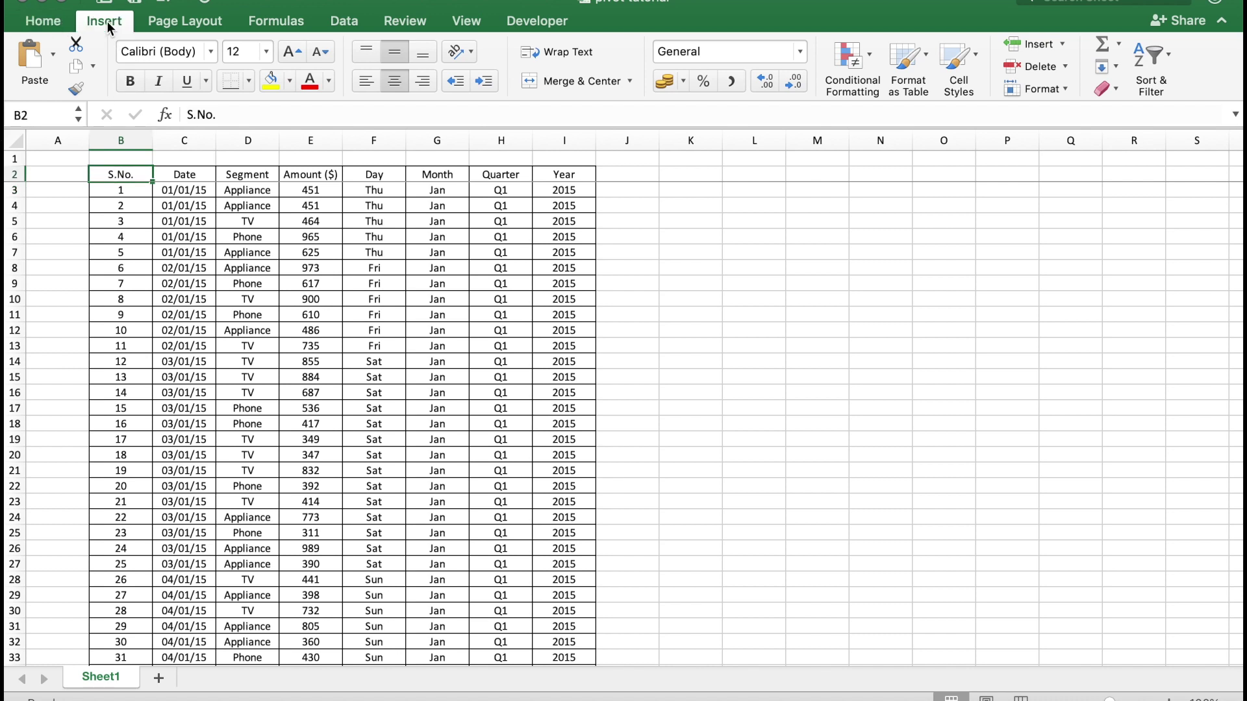
pyautogui.click(36, 59)
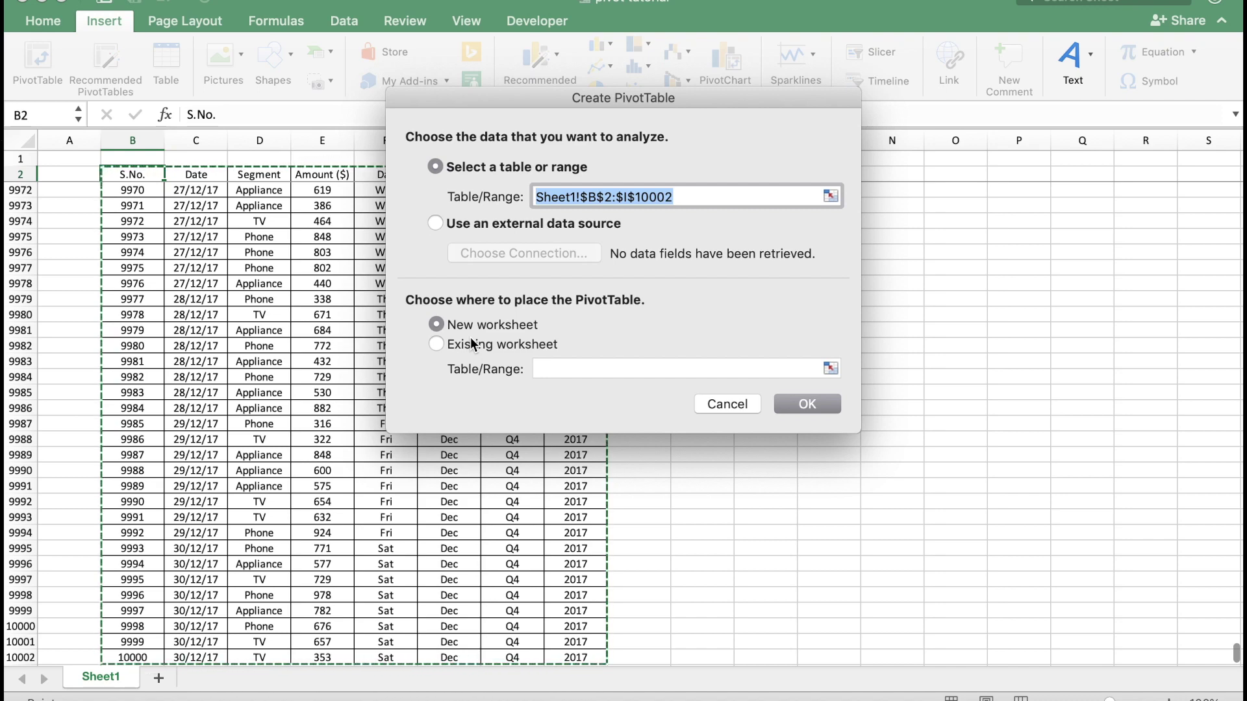
pyautogui.click(816, 404)
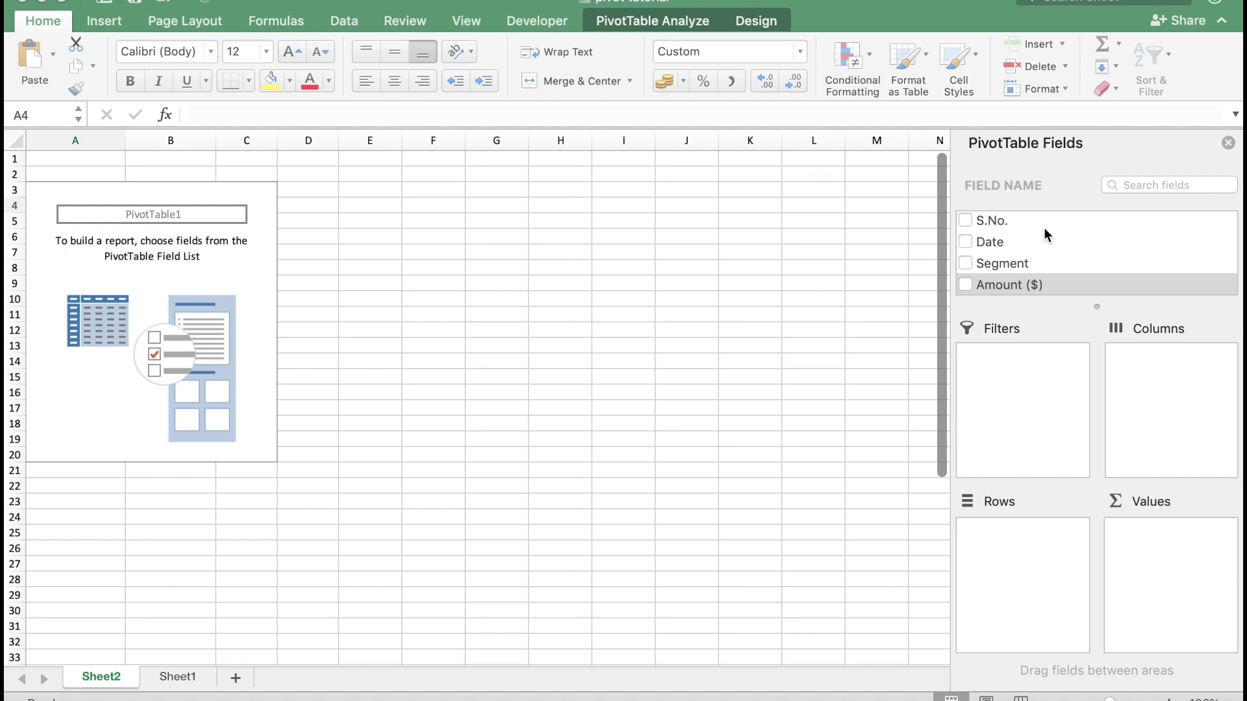
pyautogui.scroll(-5, 1045, 242)
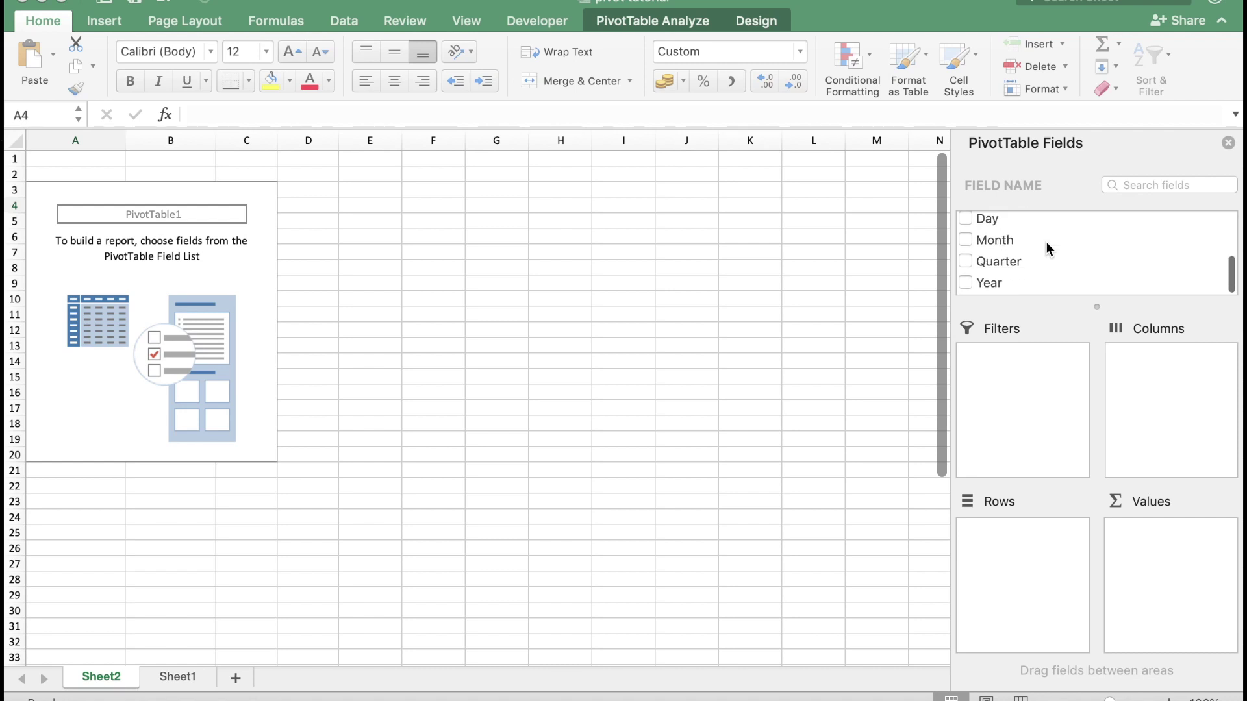
pyautogui.scroll(5, 1046, 242)
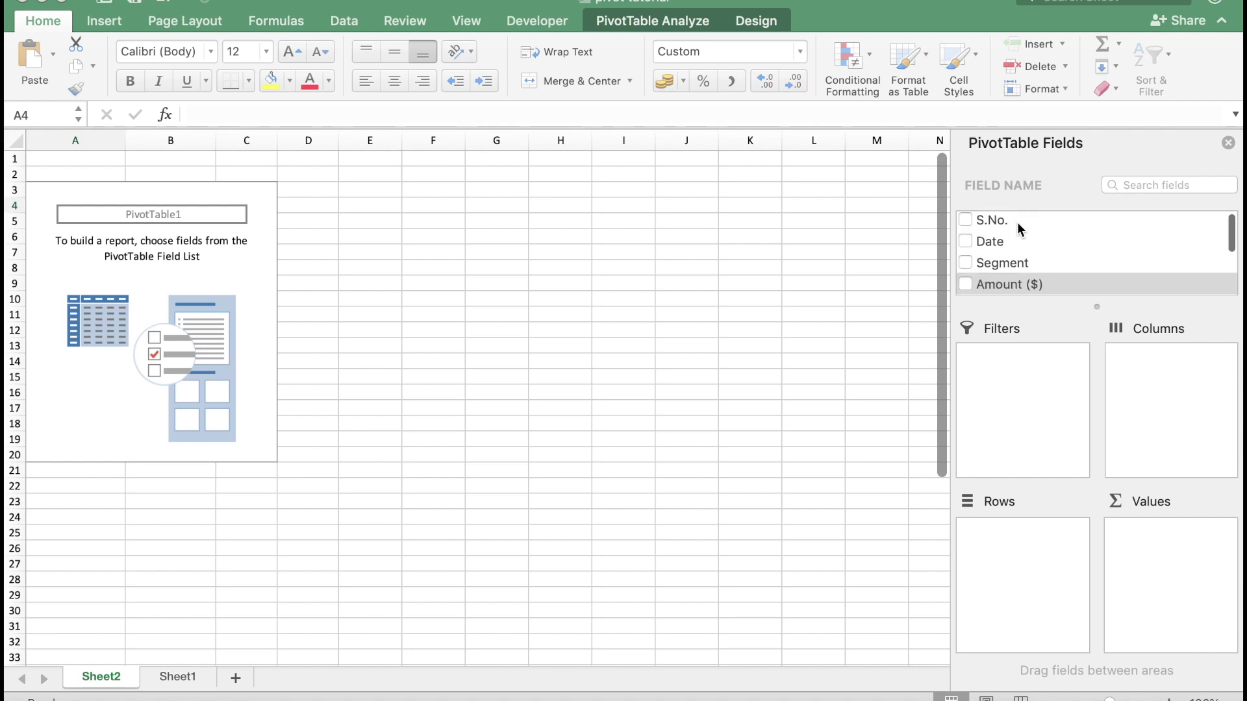
pyautogui.scroll(-1, 1017, 222)
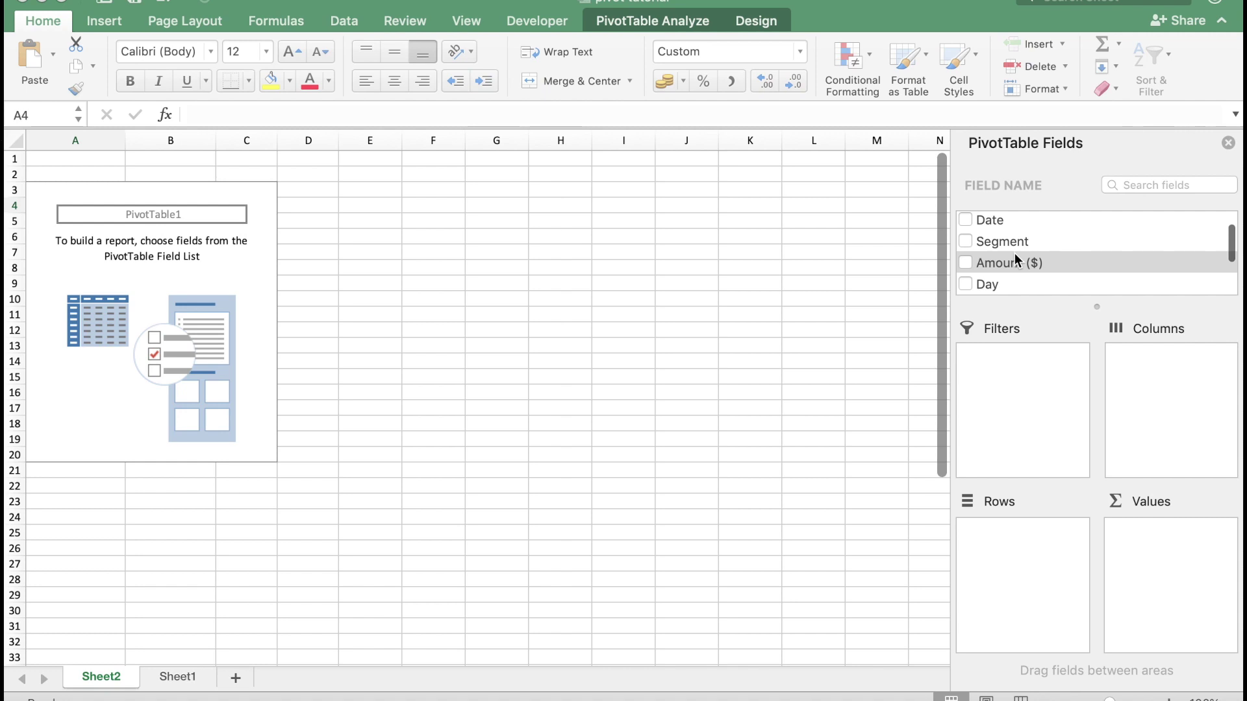
pyautogui.scroll(-3, 1014, 253)
pyautogui.scroll(-1, 1014, 253)
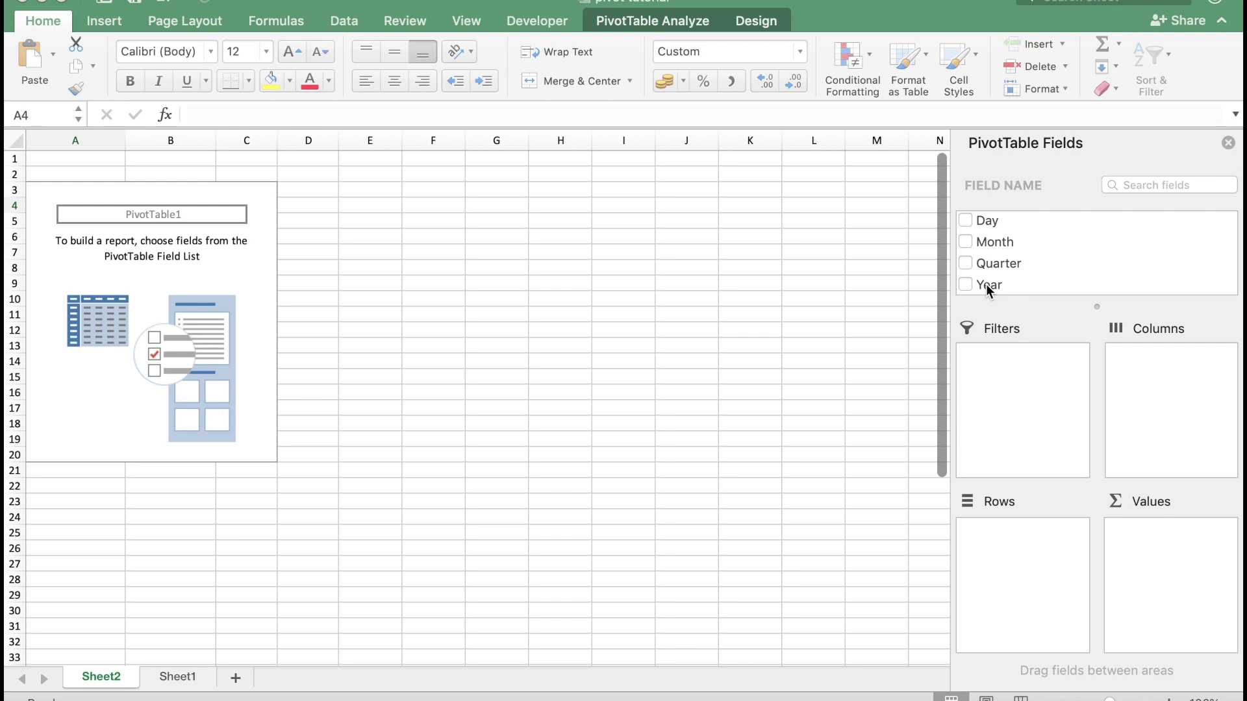
pyautogui.moveTo(986, 286); pyautogui.dragTo(1031, 549)
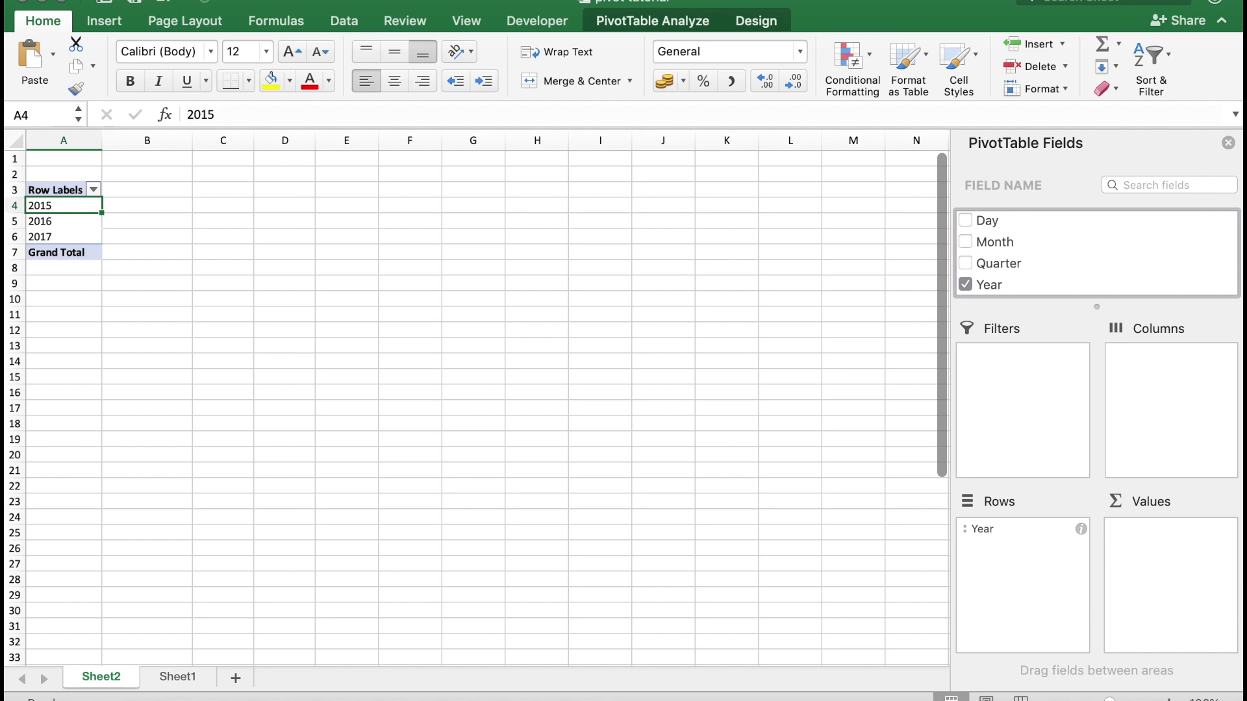
# Scroll the PivotTable Fields list while Year lists 2015, 2016 and 2017 as rows.
pyautogui.scroll(5, 477, 397)
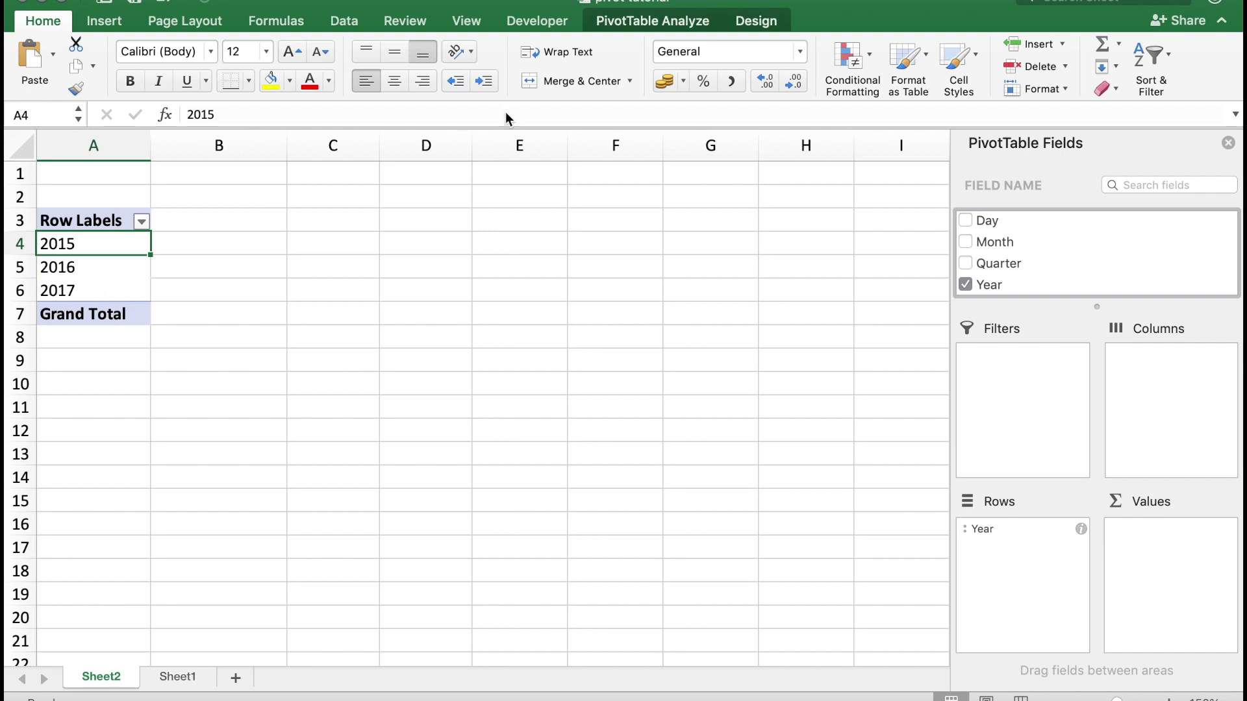
pyautogui.scroll(-1, 1016, 235)
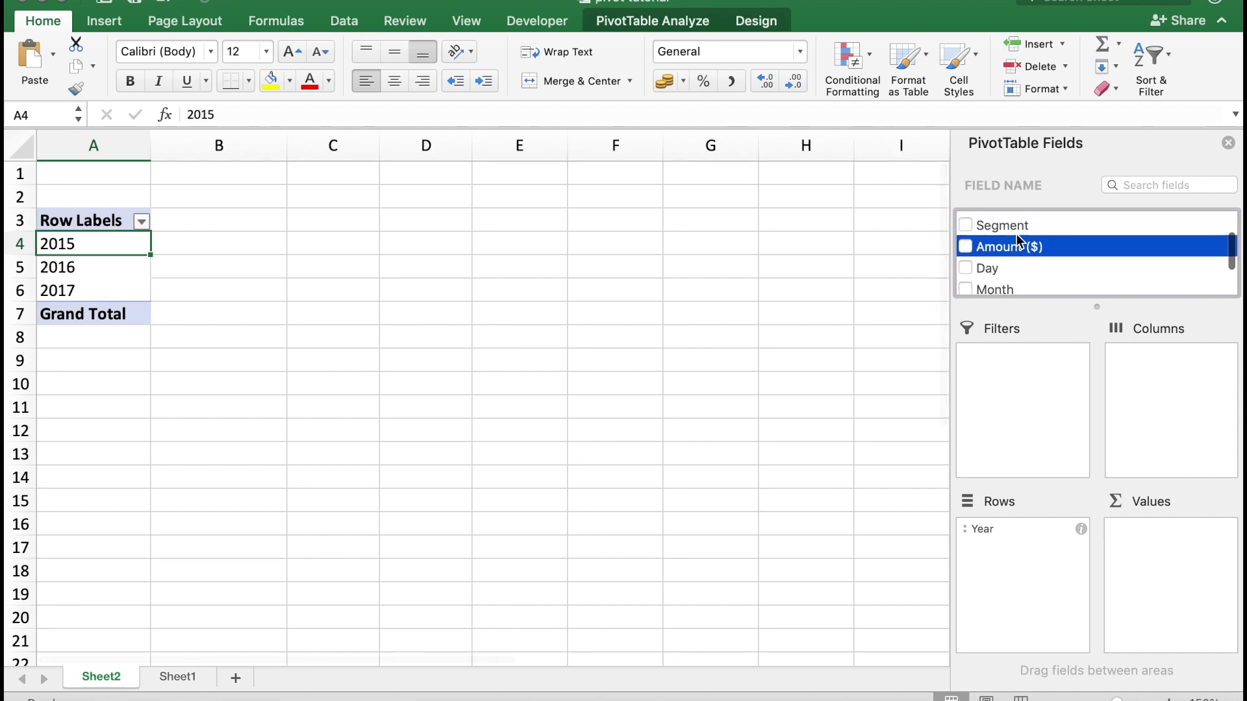
# Add Amount ($) to Values as a Sum, totalling 64,93,581 across the three years.
pyautogui.scroll(1, 1017, 242)
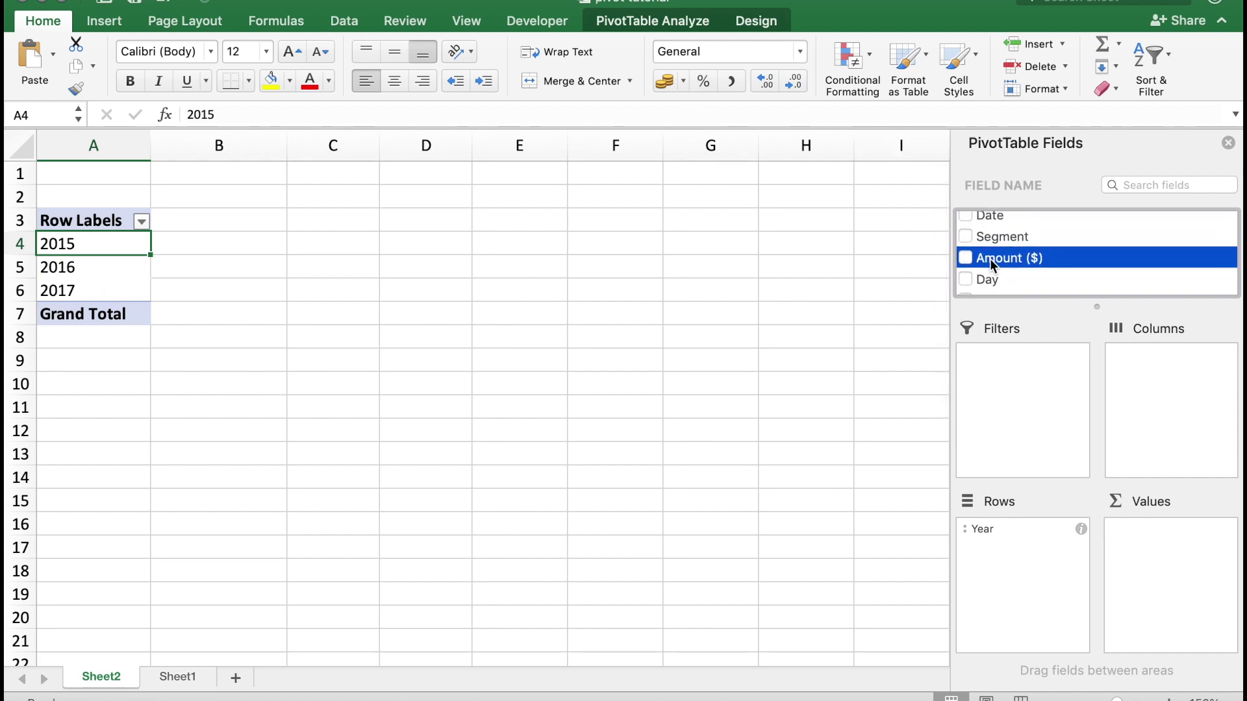
pyautogui.moveTo(990, 259); pyautogui.dragTo(1178, 539)
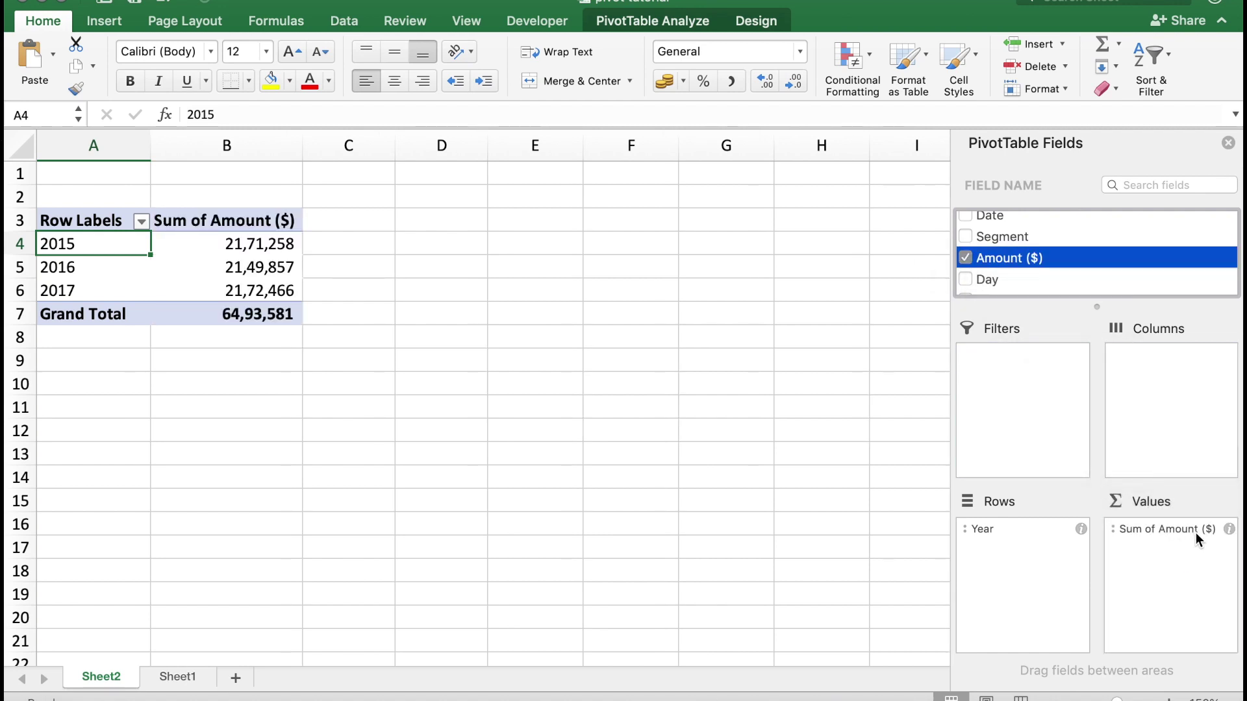
pyautogui.click(1229, 528)
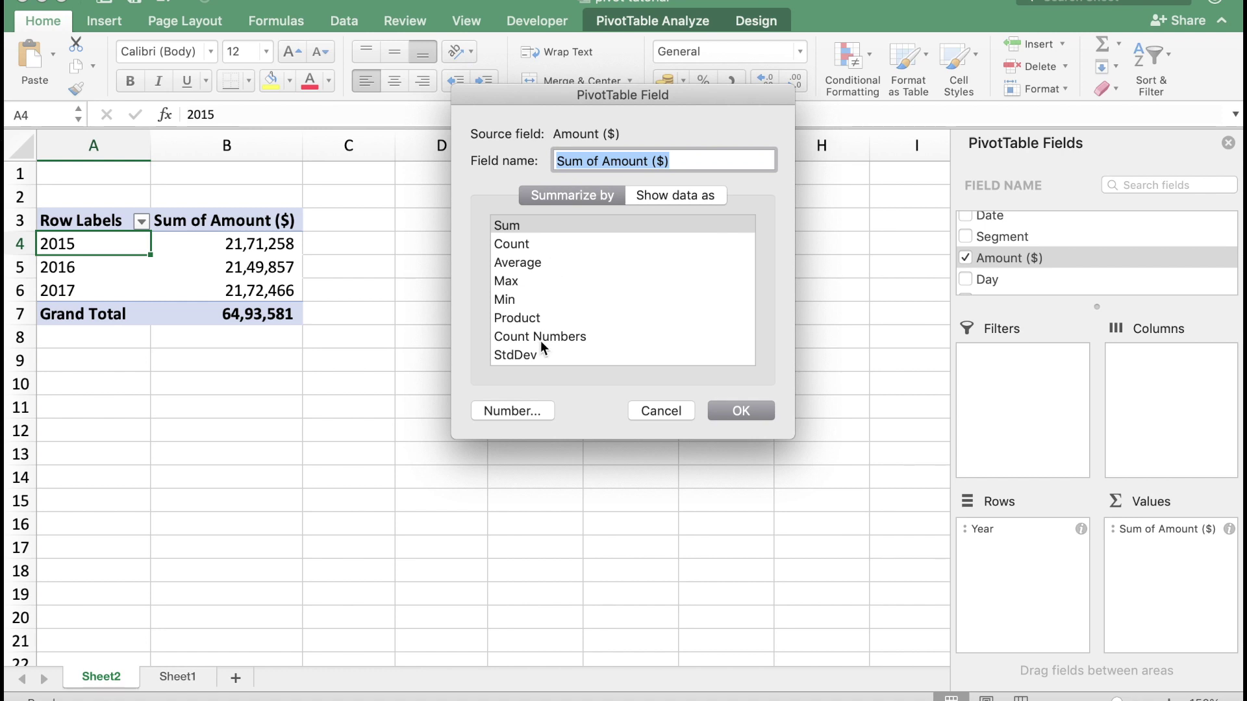
pyautogui.click(739, 412)
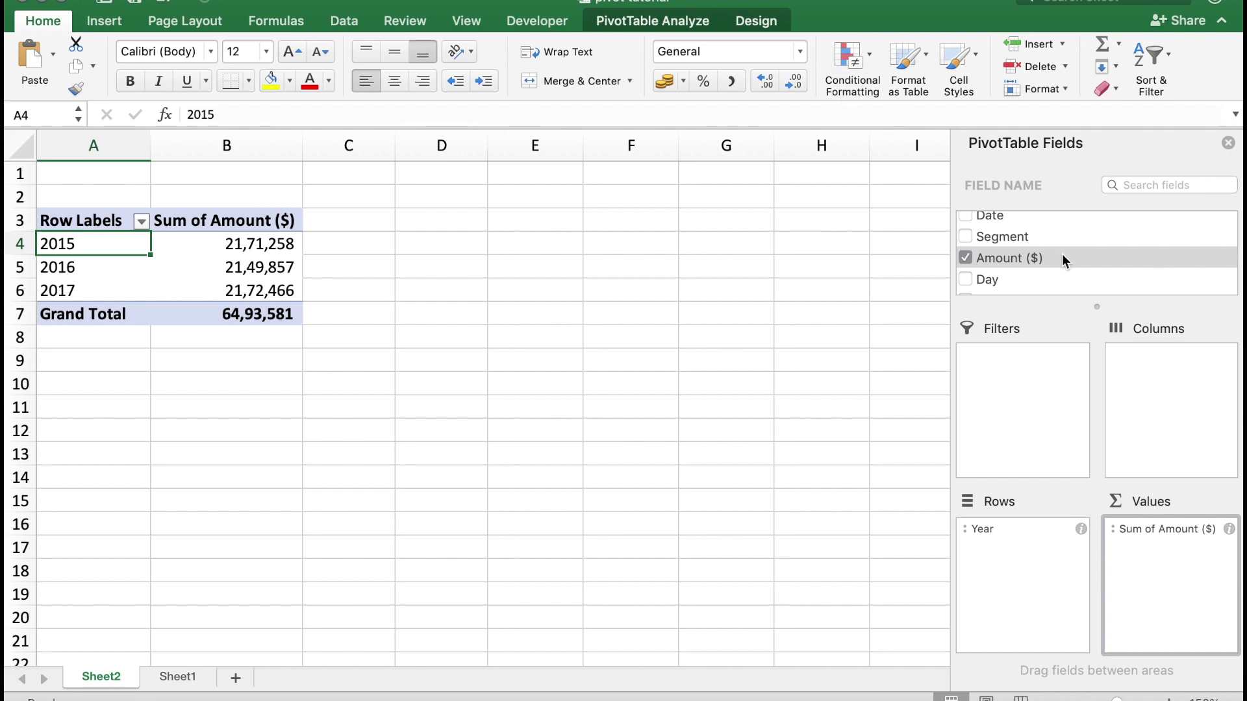
pyautogui.scroll(1, 1063, 260)
# Add Quarter and move it from Values into Rows, splitting each year into Q1–Q4.
pyautogui.scroll(-5, 1062, 261)
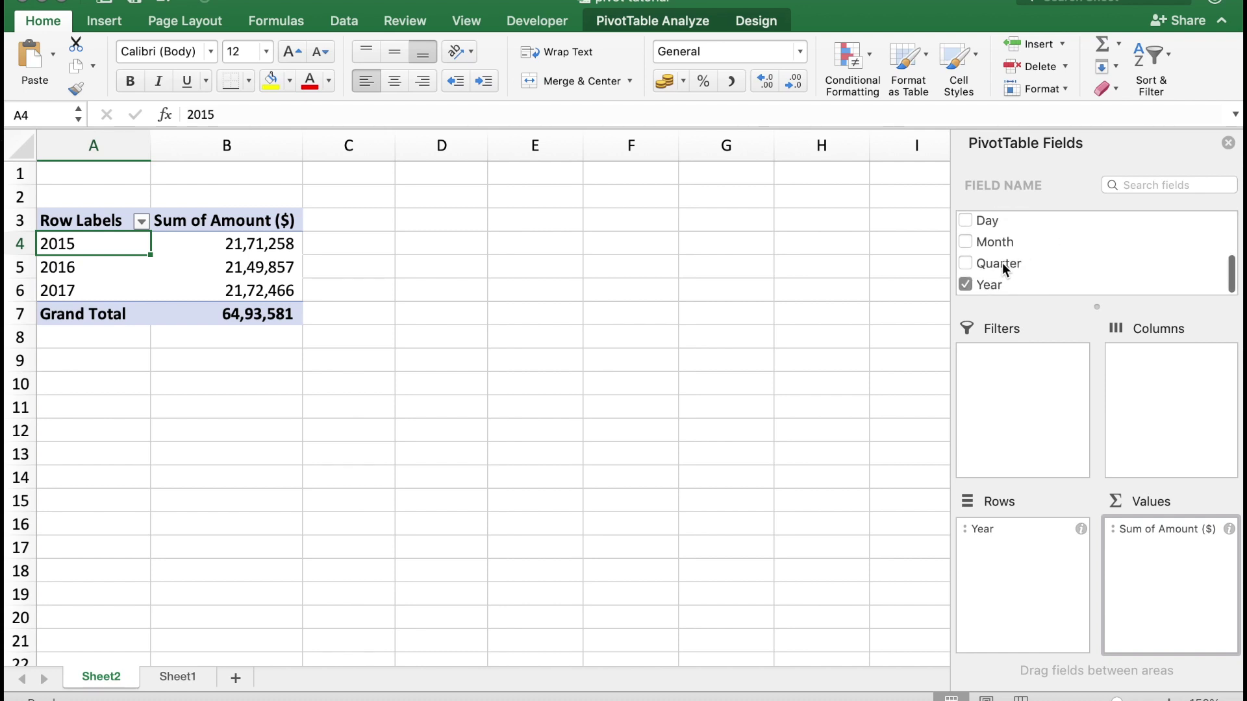
pyautogui.click(1002, 262)
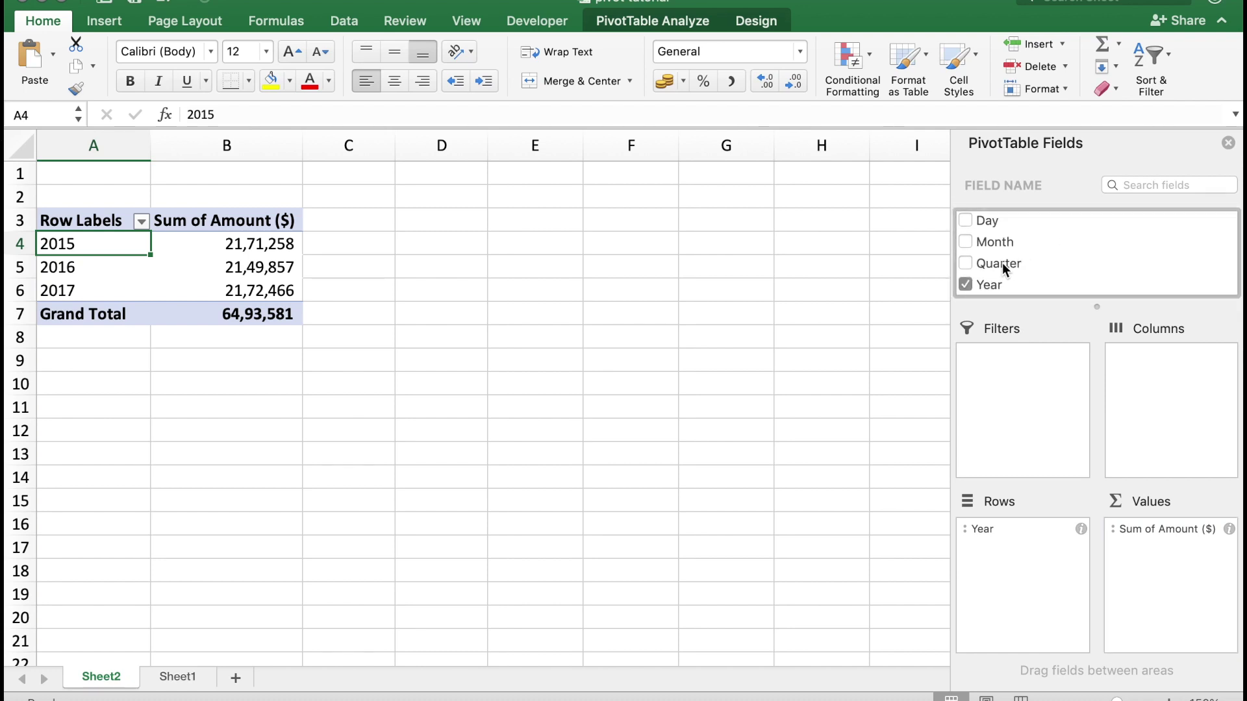
pyautogui.click(966, 265)
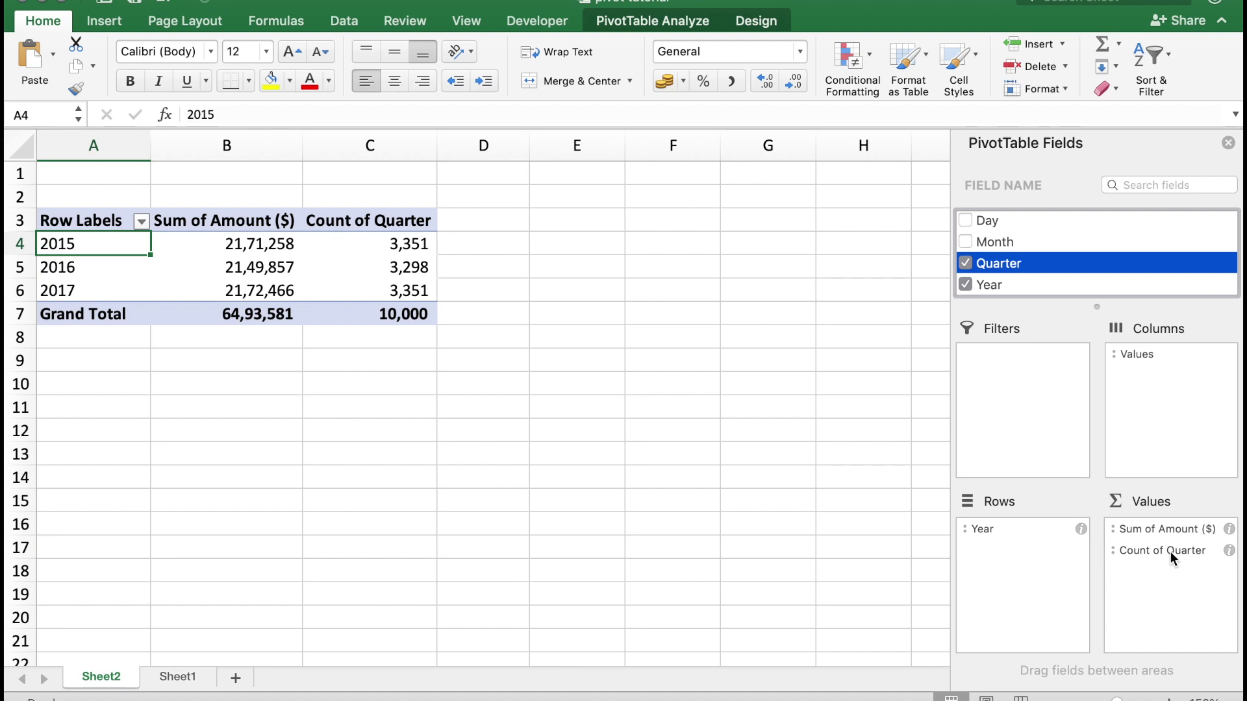
pyautogui.moveTo(1170, 549); pyautogui.dragTo(1047, 558)
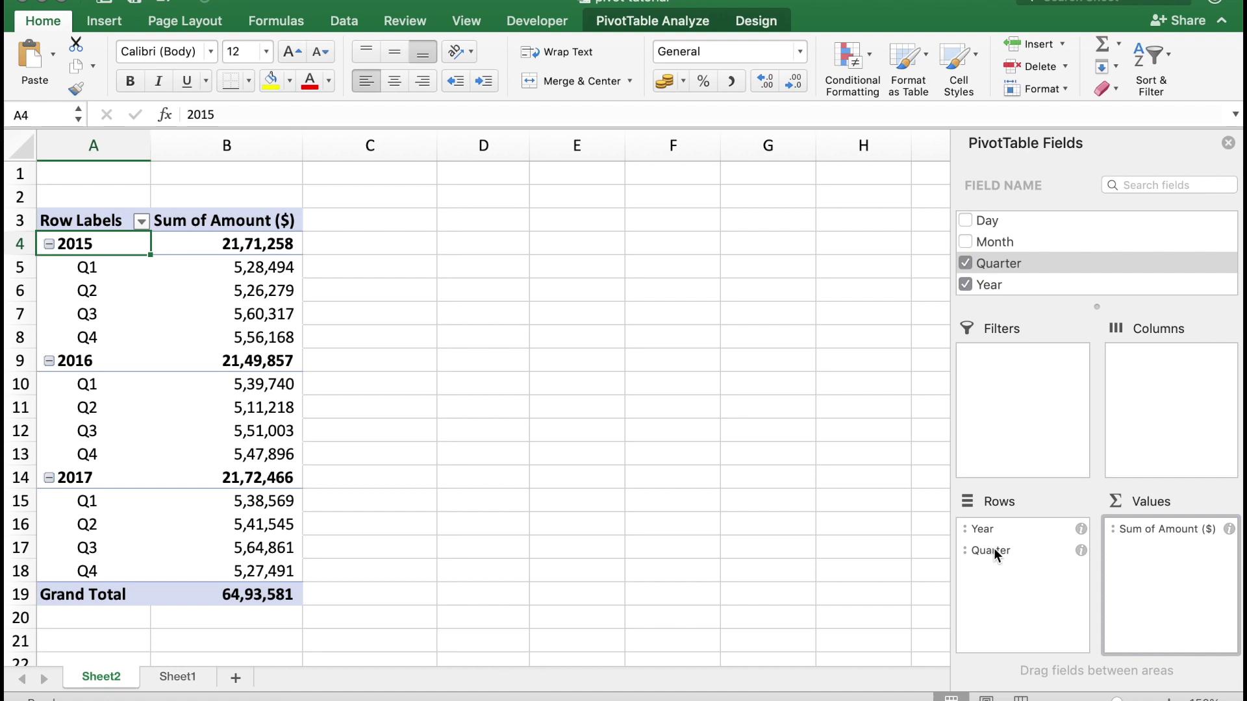
# Move Quarter from Rows to Columns so Q1–Q4 run across the pivot table.
pyautogui.moveTo(983, 557); pyautogui.dragTo(1175, 389)
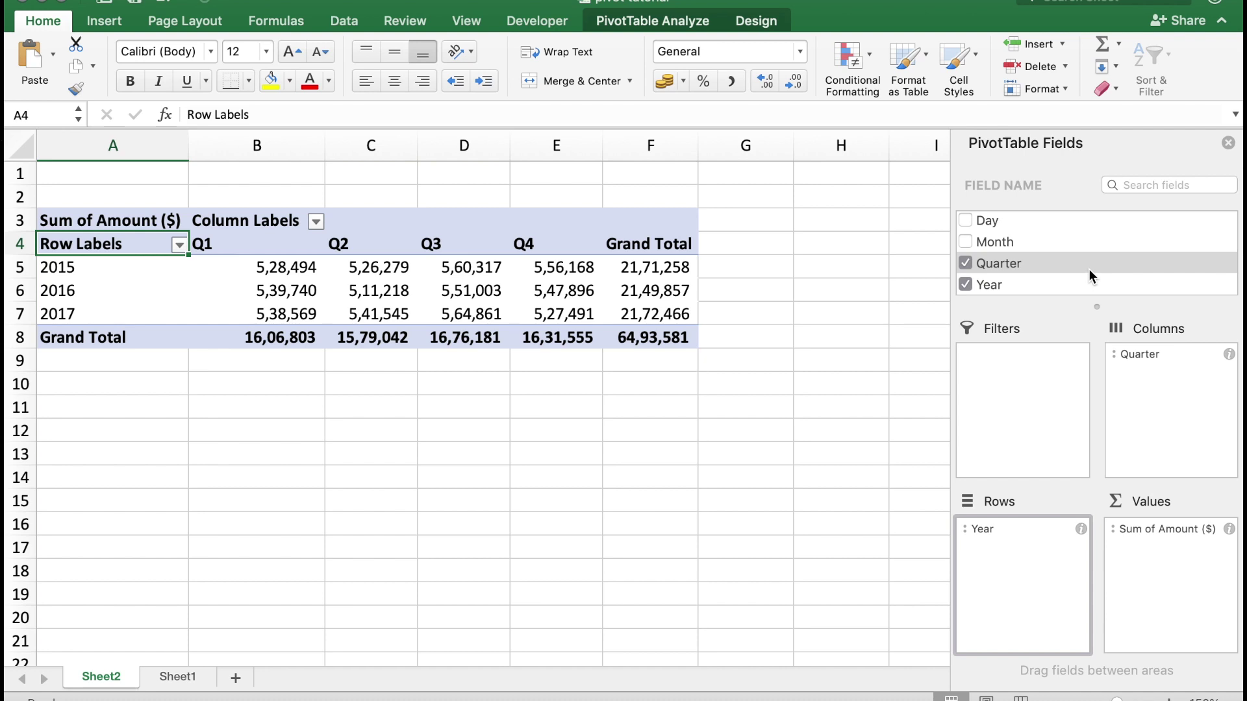
pyautogui.scroll(3, 1090, 275)
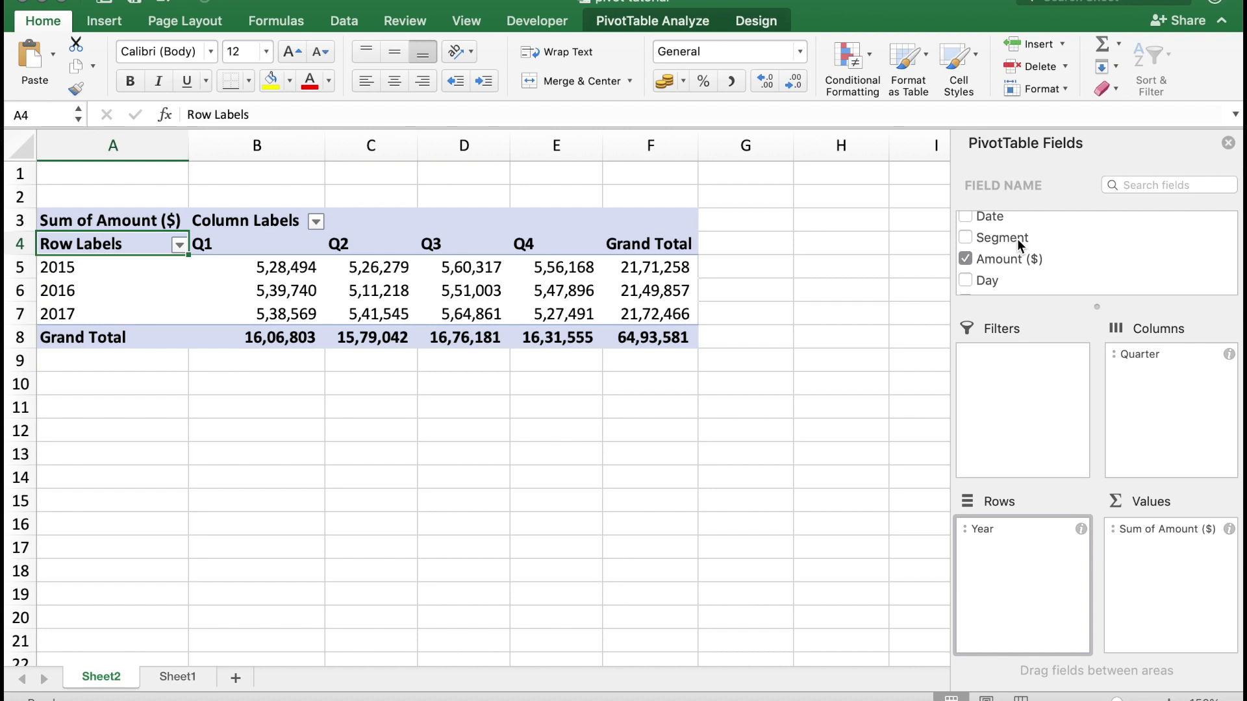
# Place Segment under Year in Rows, showing Appliance, Phone and TV for each year.
pyautogui.moveTo(1017, 239); pyautogui.dragTo(1026, 562)
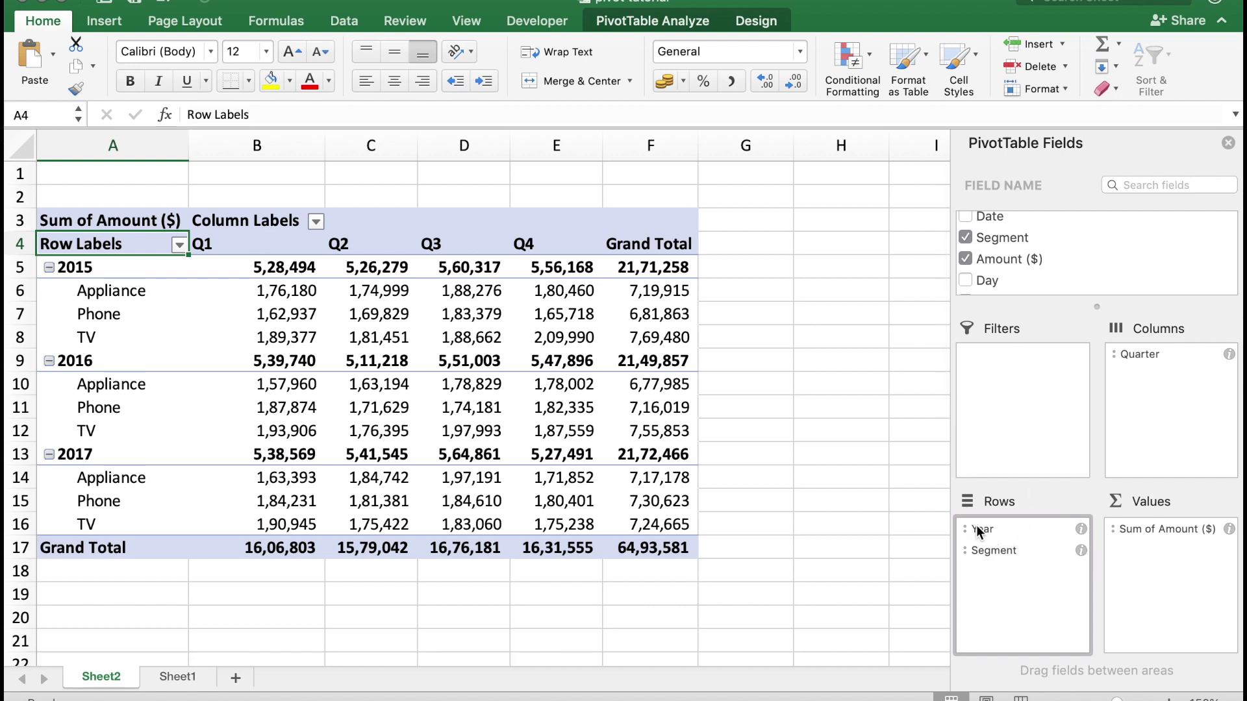
# Move Year to the report filter, try filtering to 2015 alone, then untick it.
pyautogui.moveTo(974, 528); pyautogui.dragTo(1039, 408)
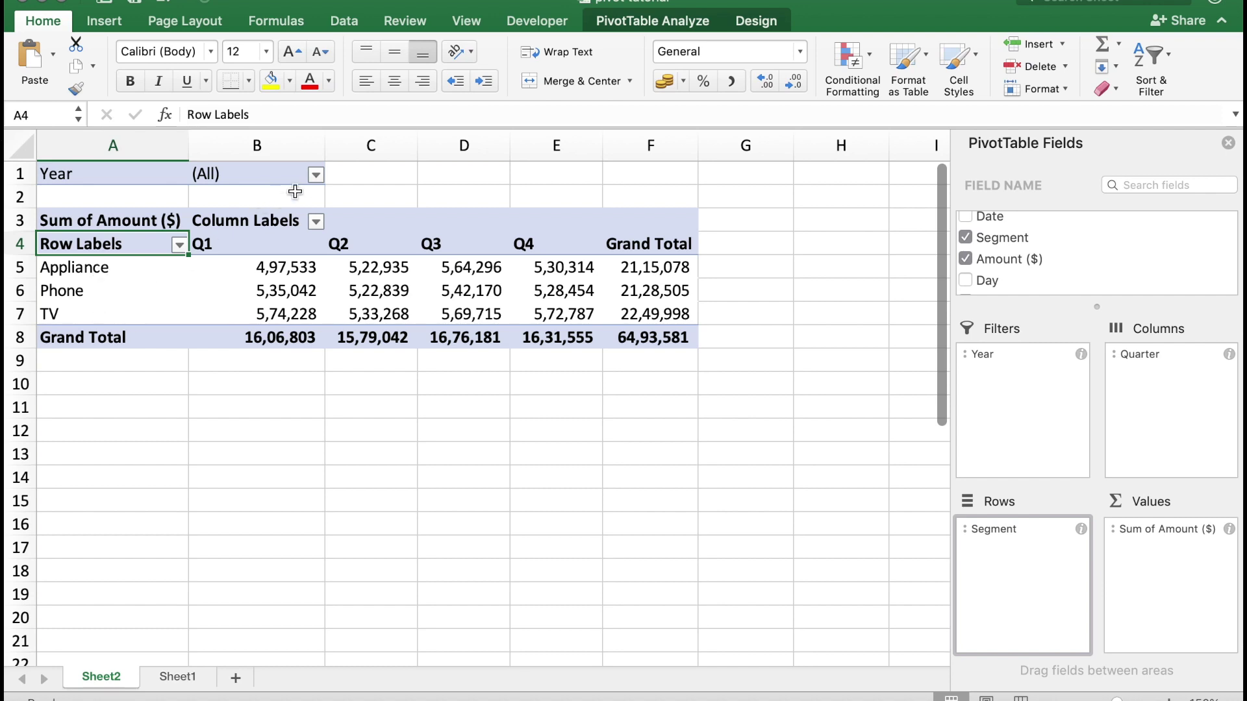
pyautogui.click(318, 180)
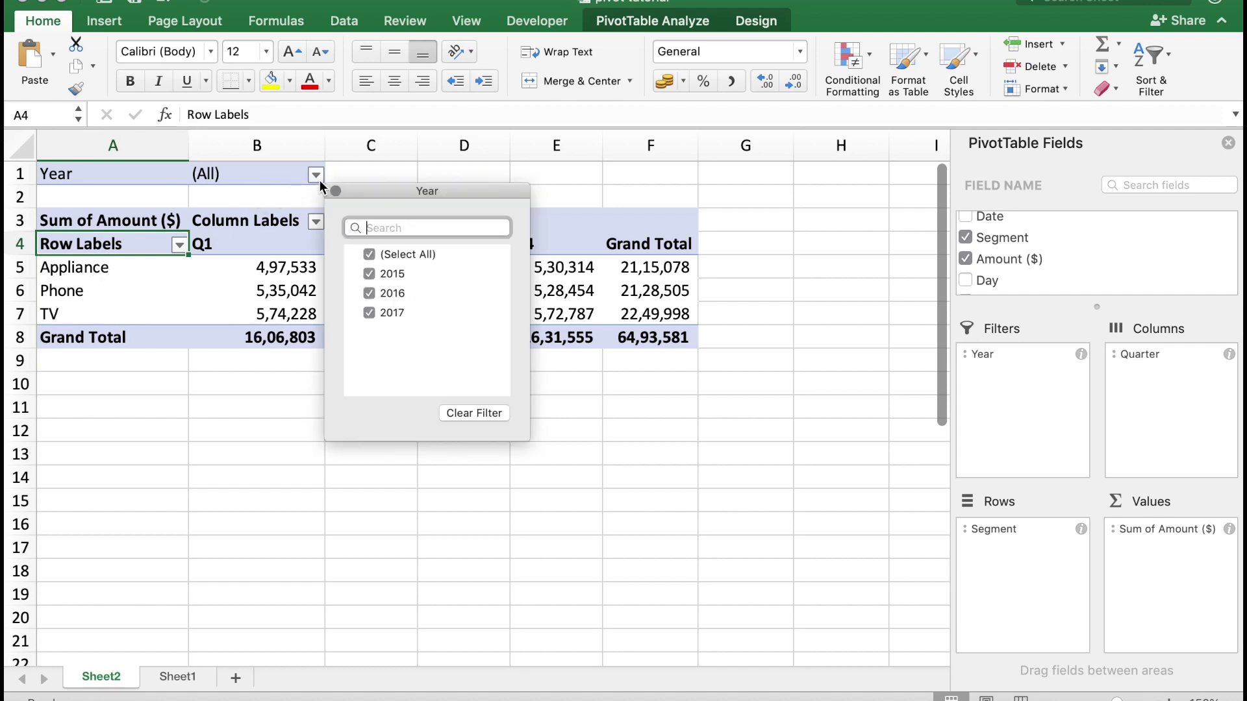
pyautogui.click(369, 253)
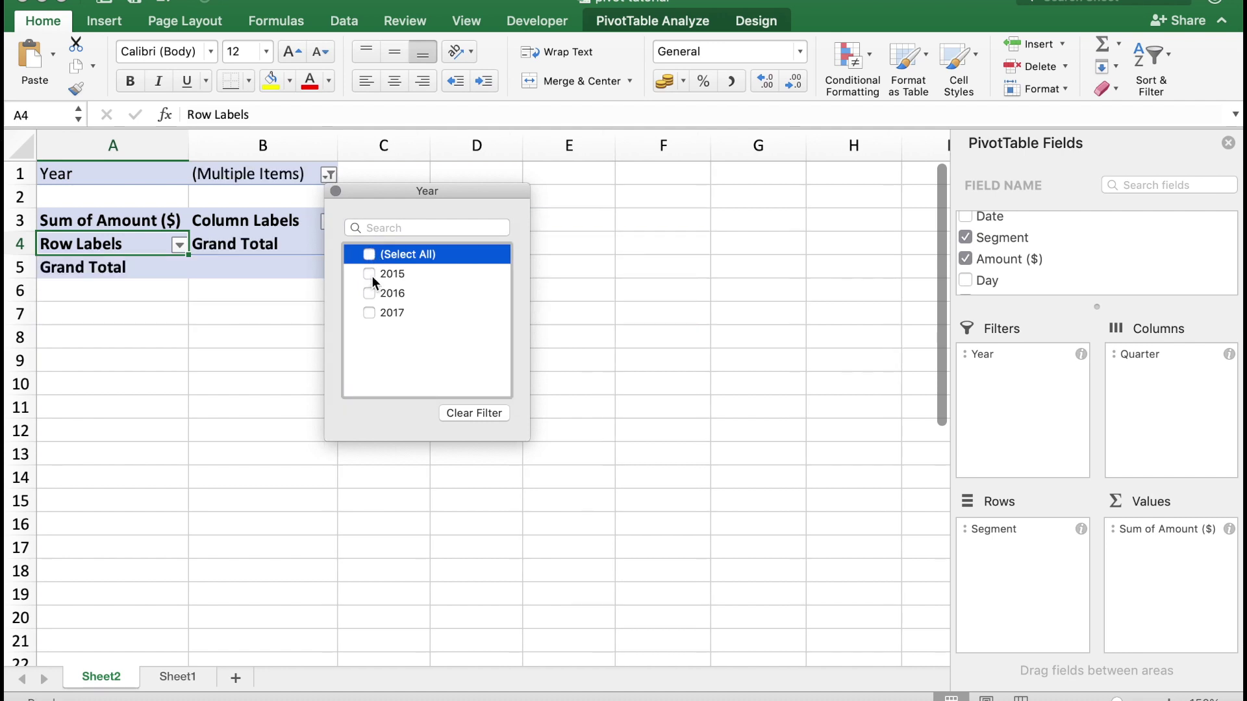
pyautogui.click(371, 274)
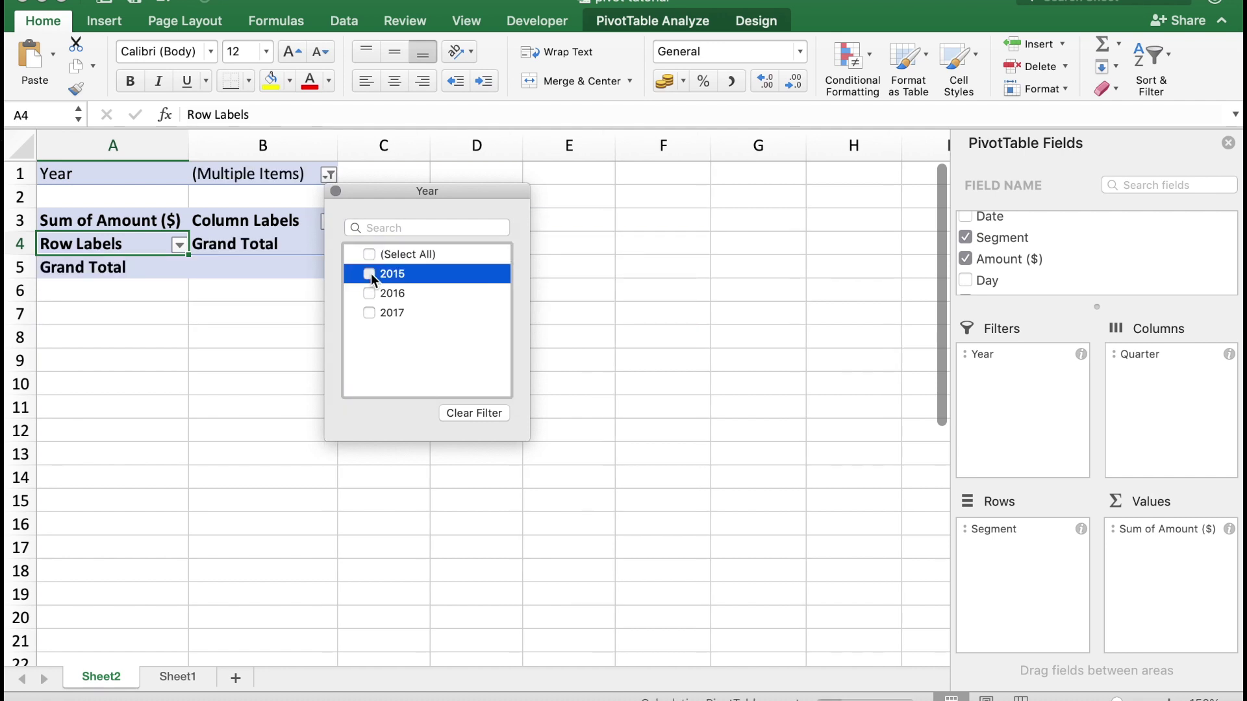
pyautogui.click(453, 484)
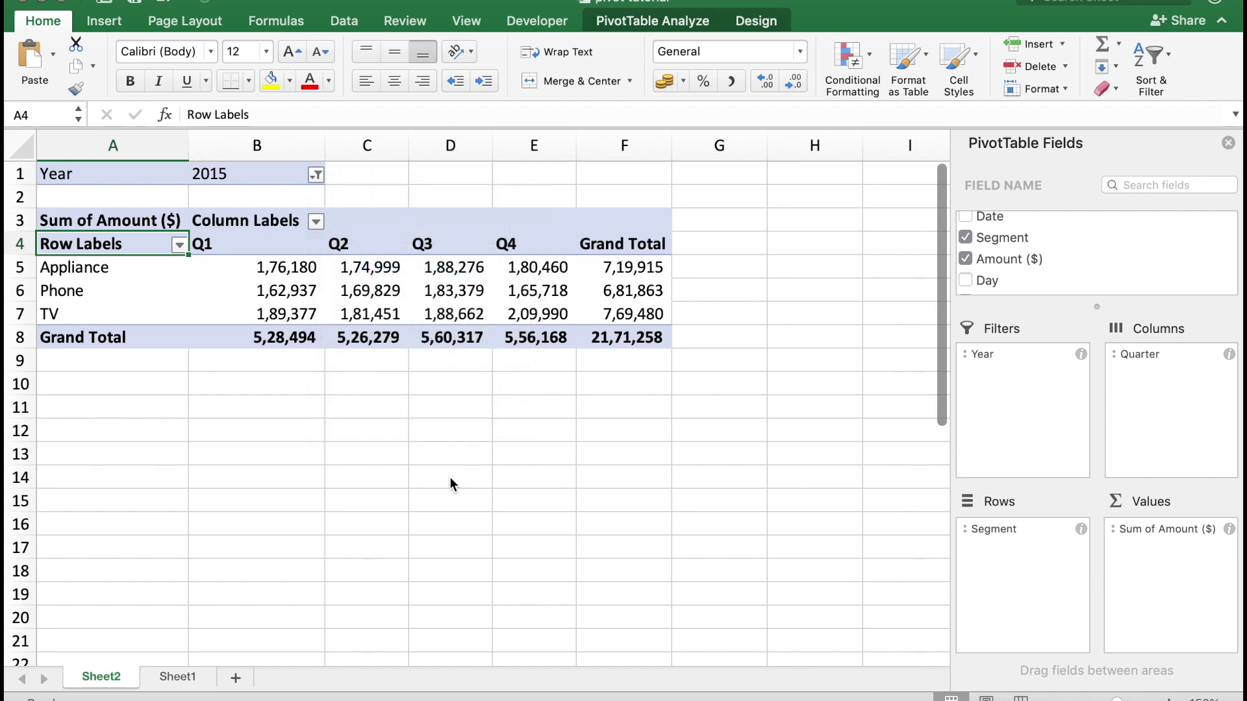
pyautogui.click(317, 176)
pyautogui.click(371, 274)
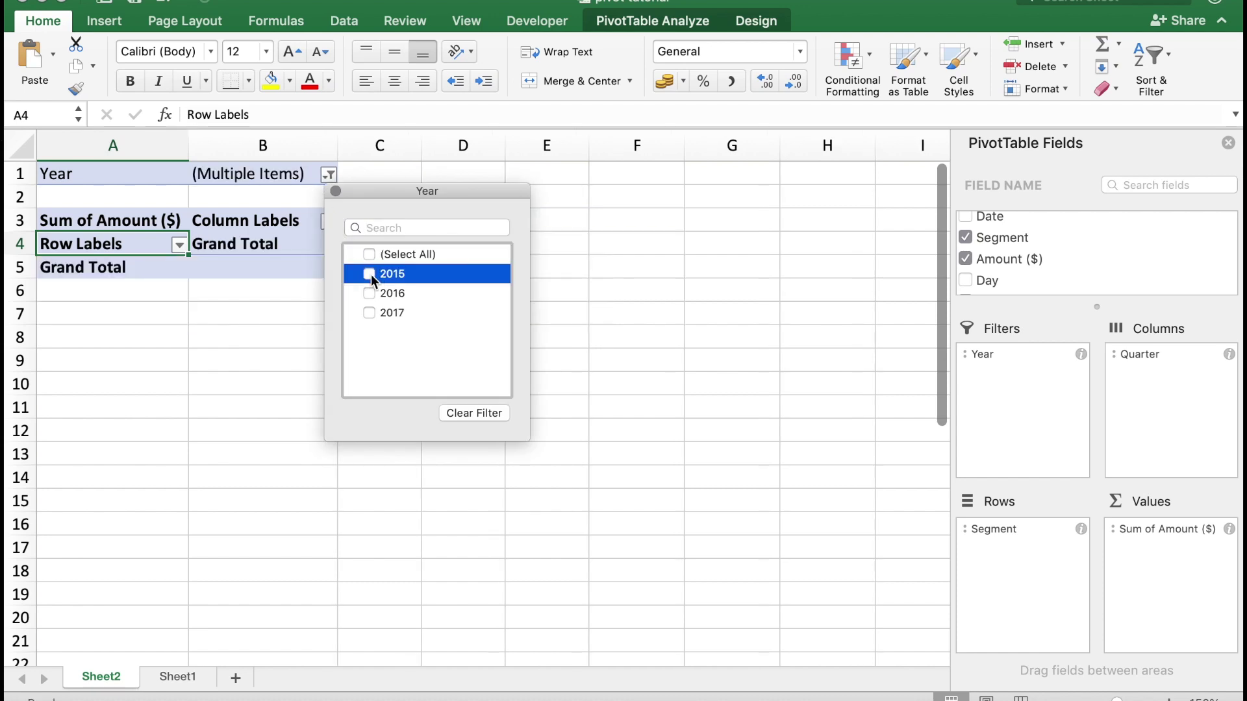
# Filter the pivot table to years 2016 and 2017.
pyautogui.click(372, 294)
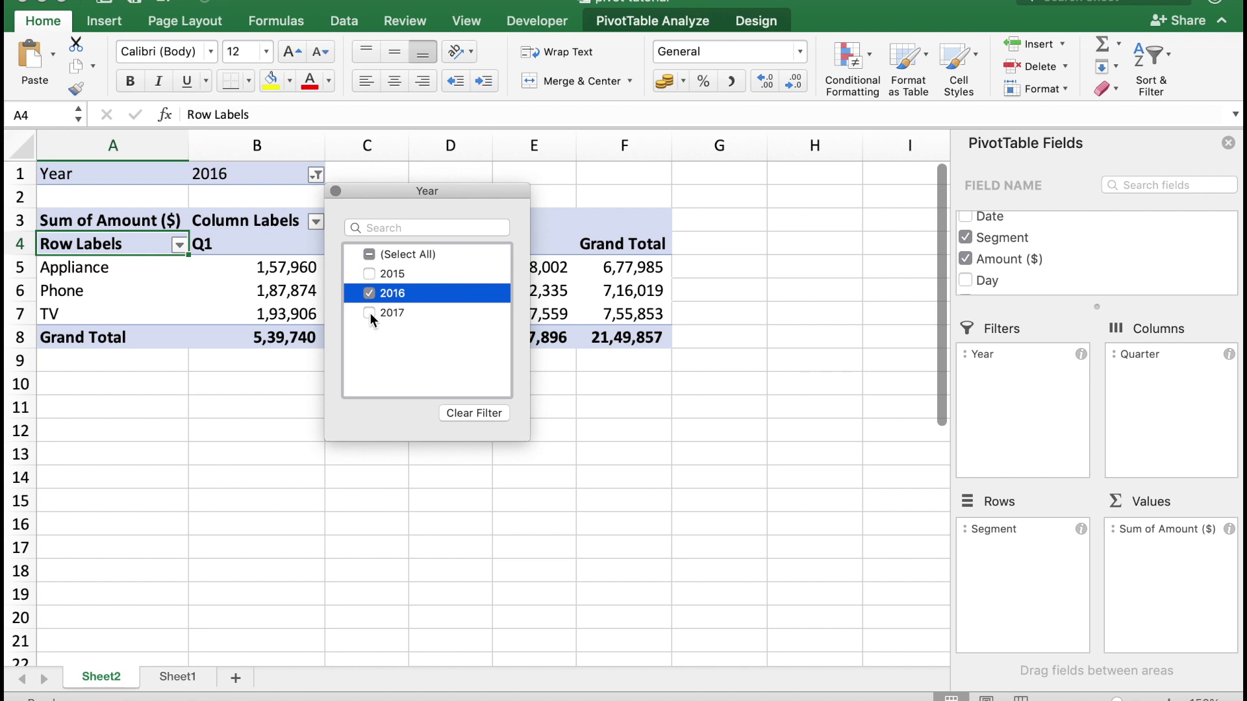
pyautogui.click(369, 312)
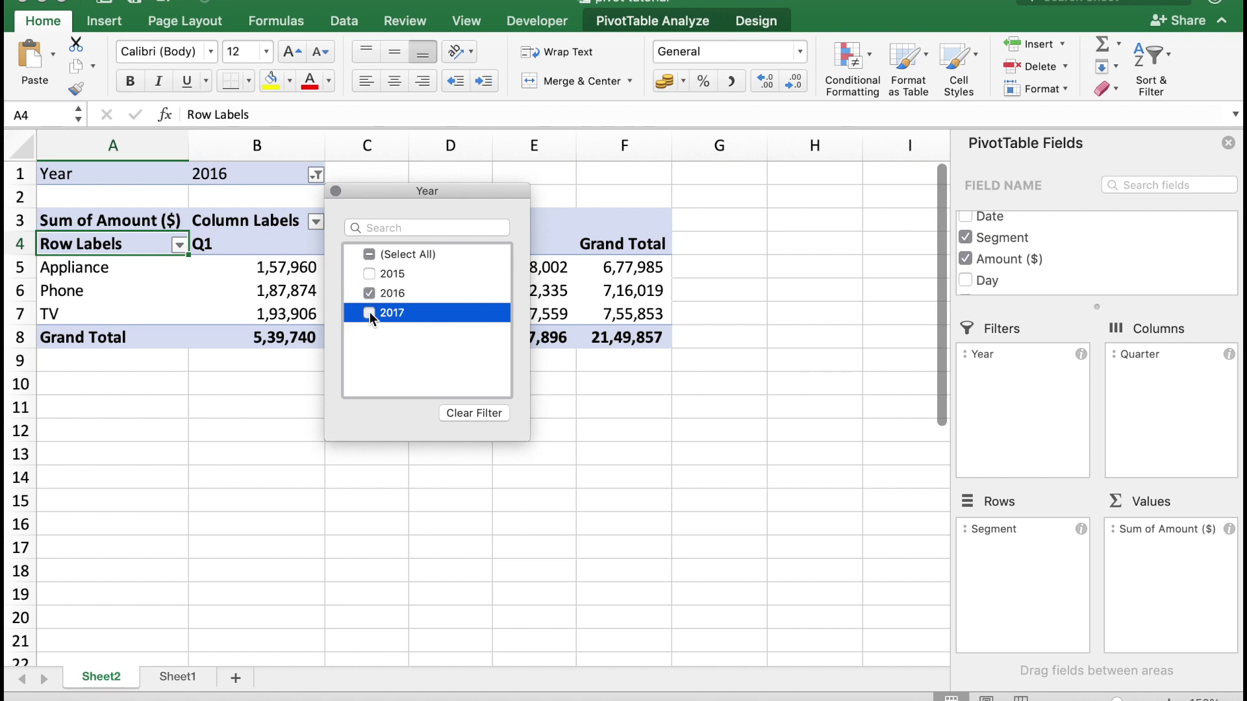
pyautogui.click(273, 367)
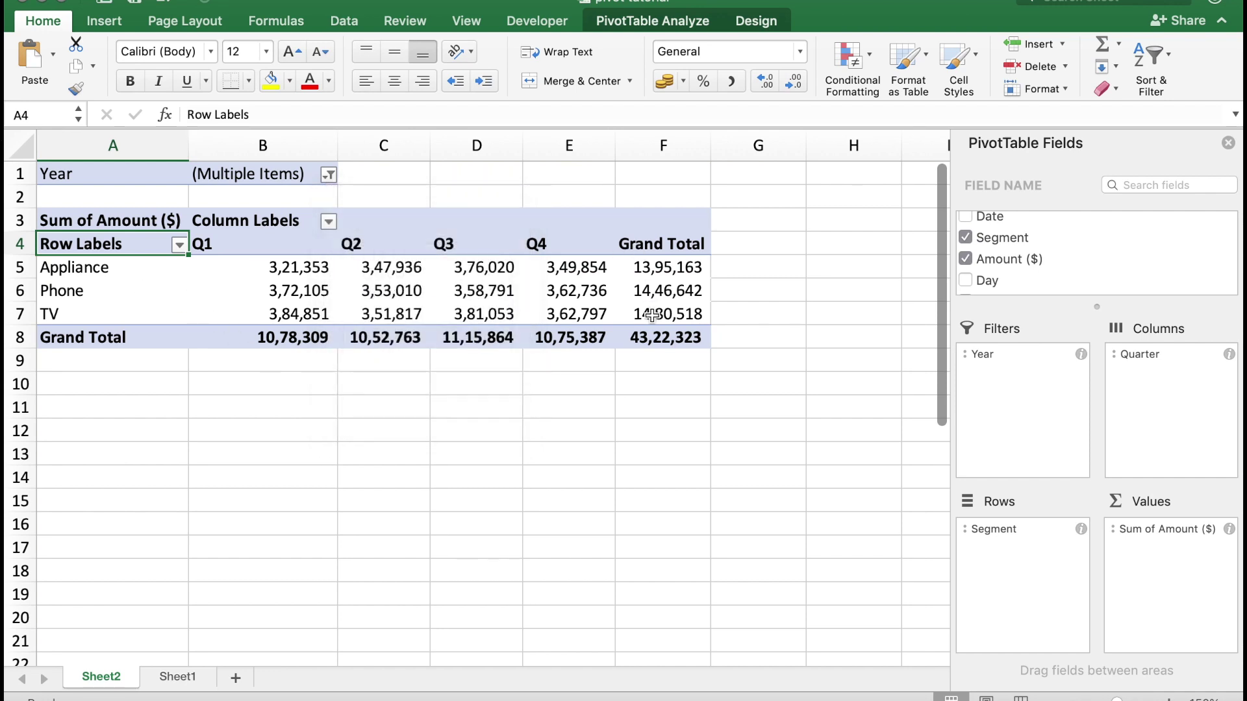
# Rework the year filter to include 2015 and 2016, giving a 43,21,115 grand total.
pyautogui.click(329, 175)
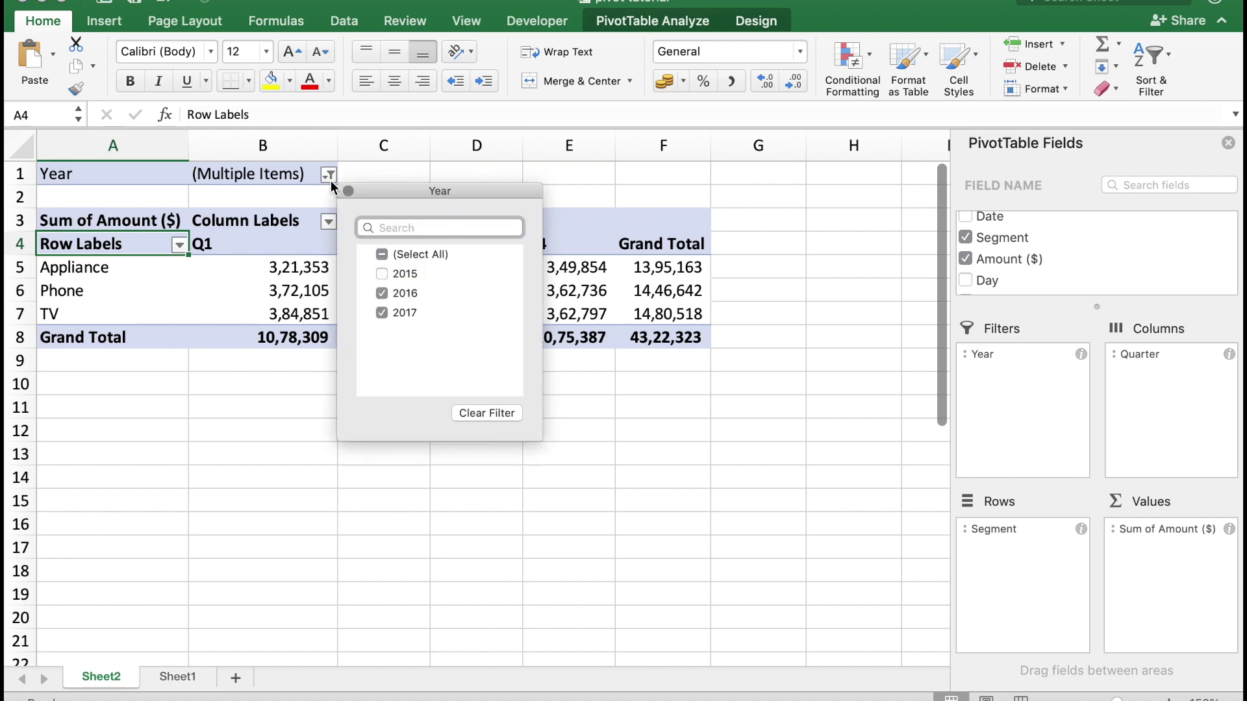
pyautogui.click(382, 255)
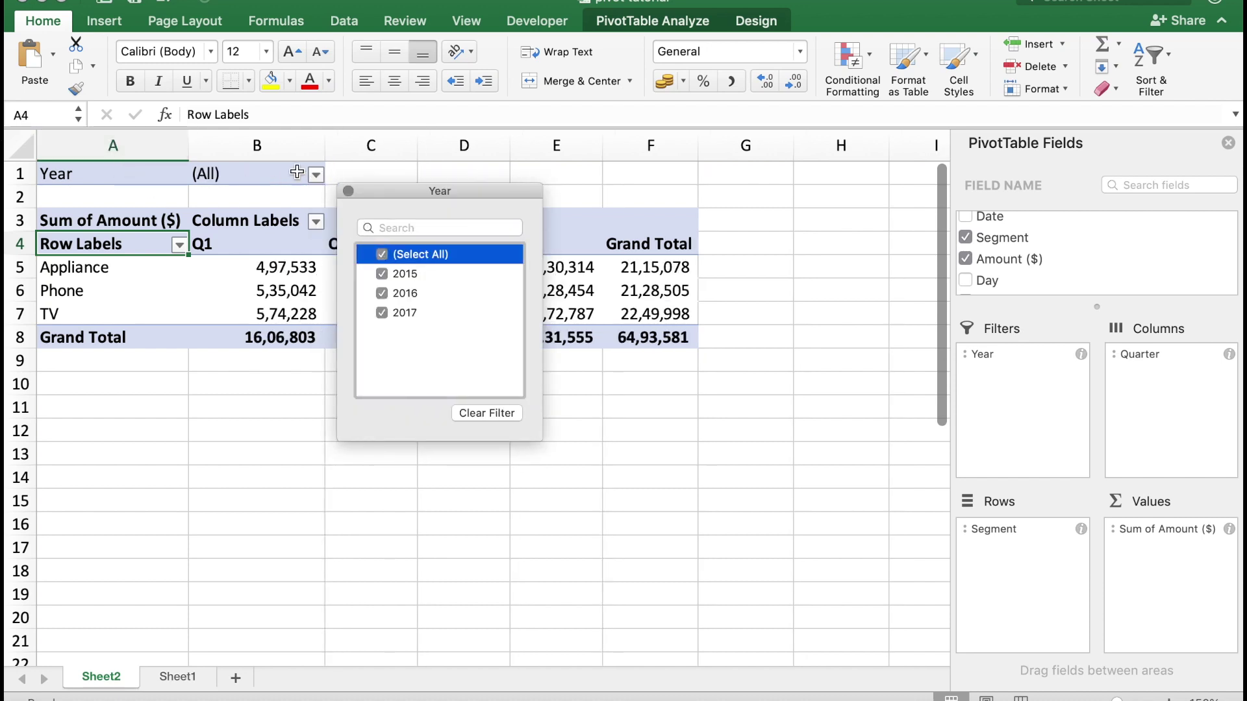
pyautogui.click(382, 292)
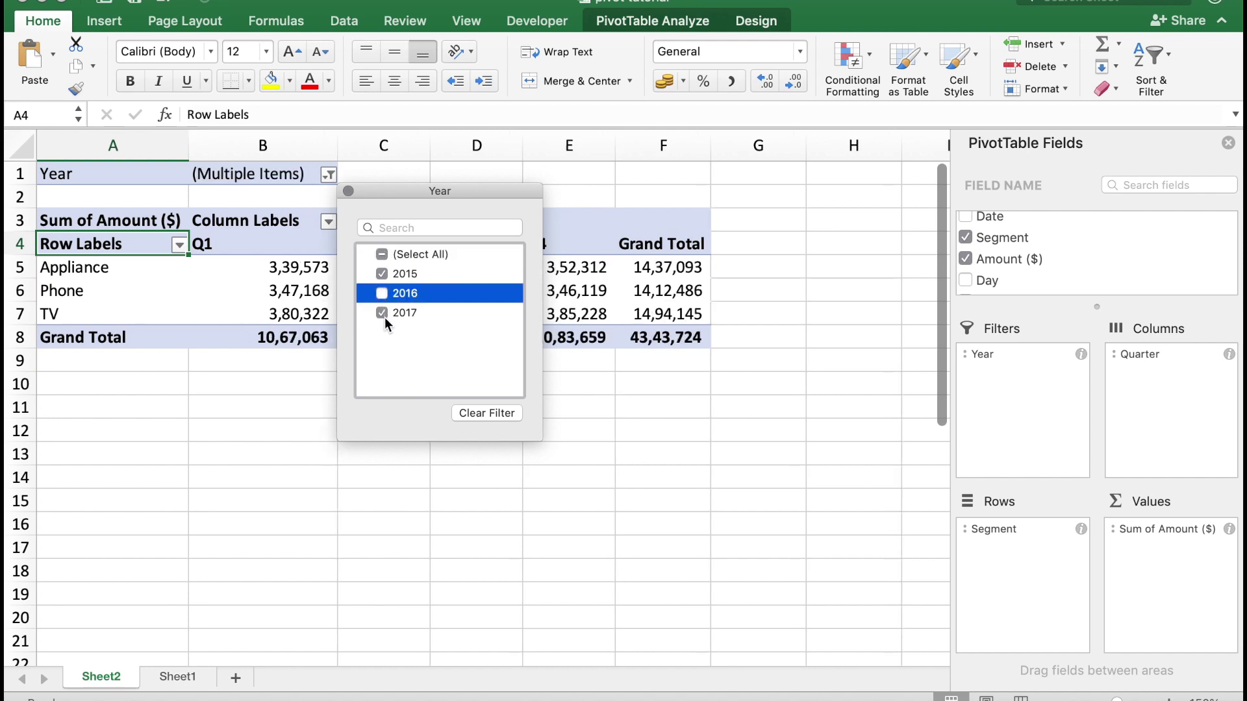
pyautogui.click(382, 313)
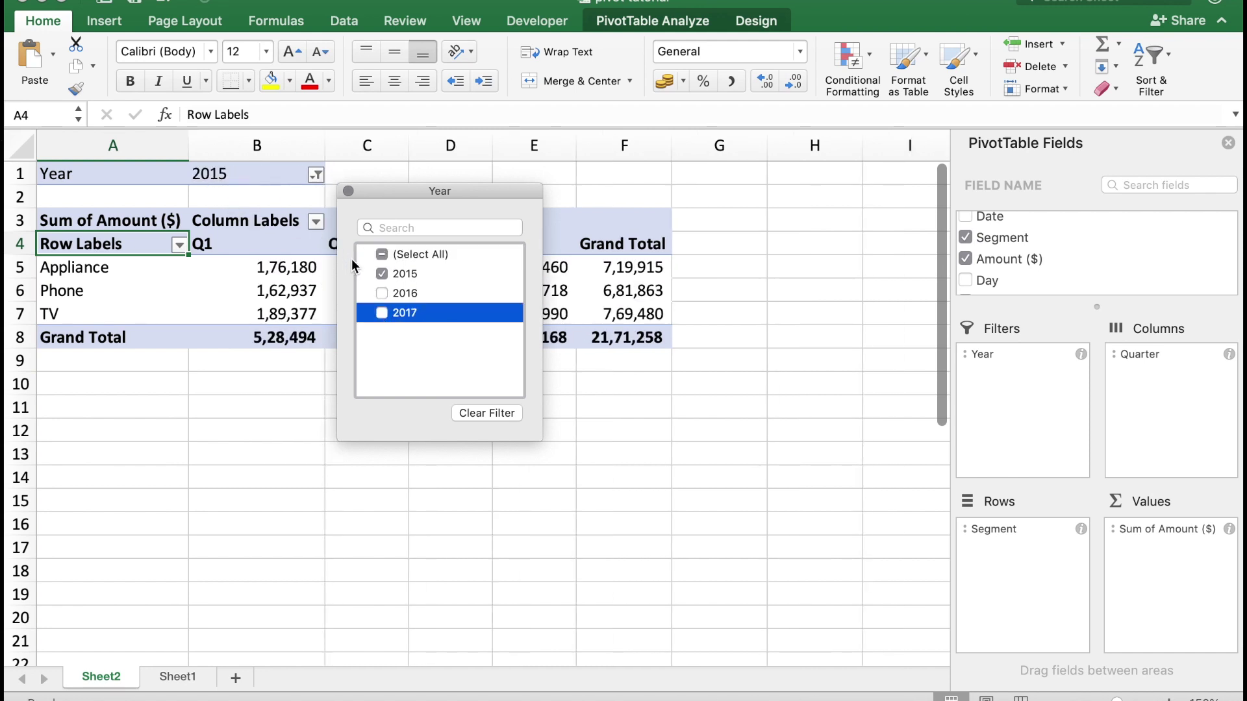
pyautogui.click(382, 292)
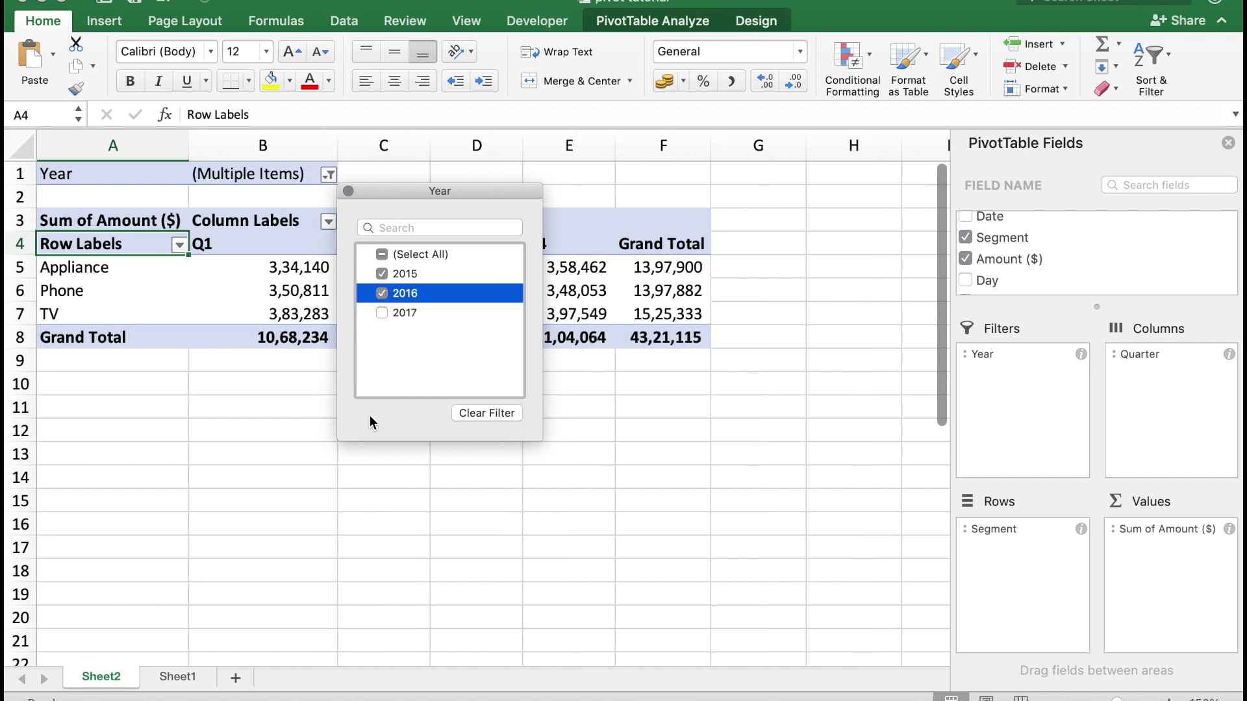
pyautogui.click(326, 460)
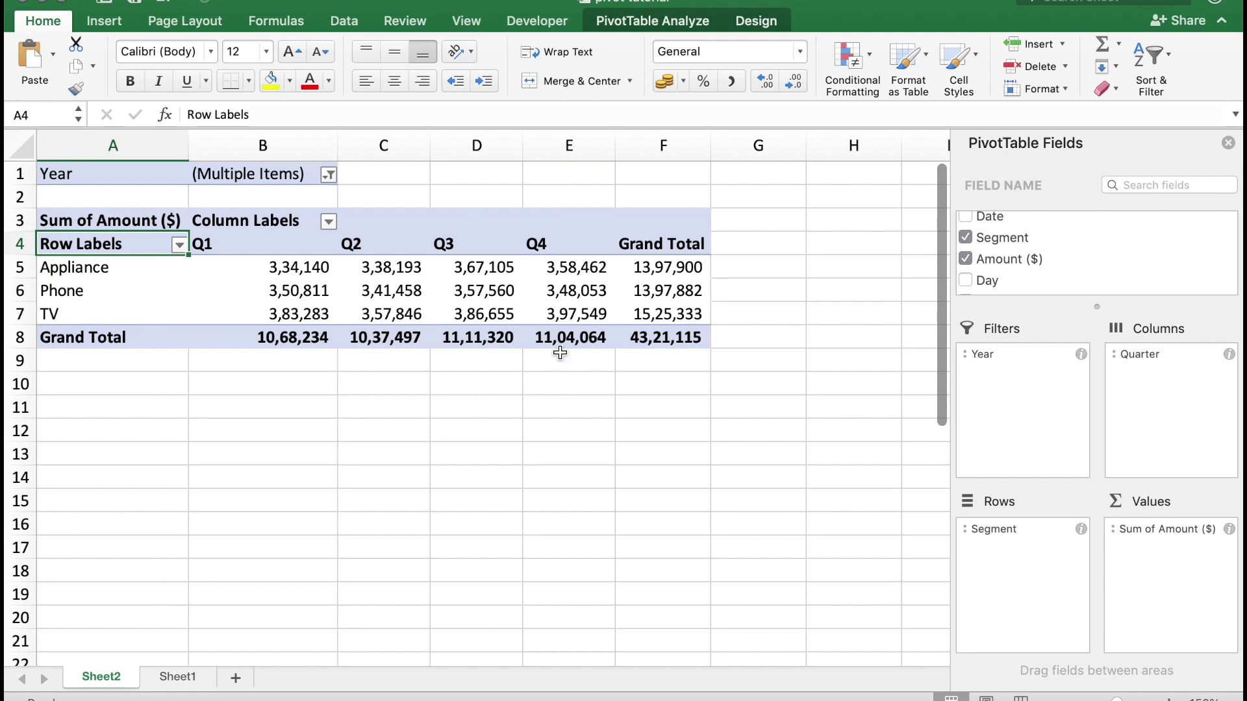
pyautogui.press('super+z')
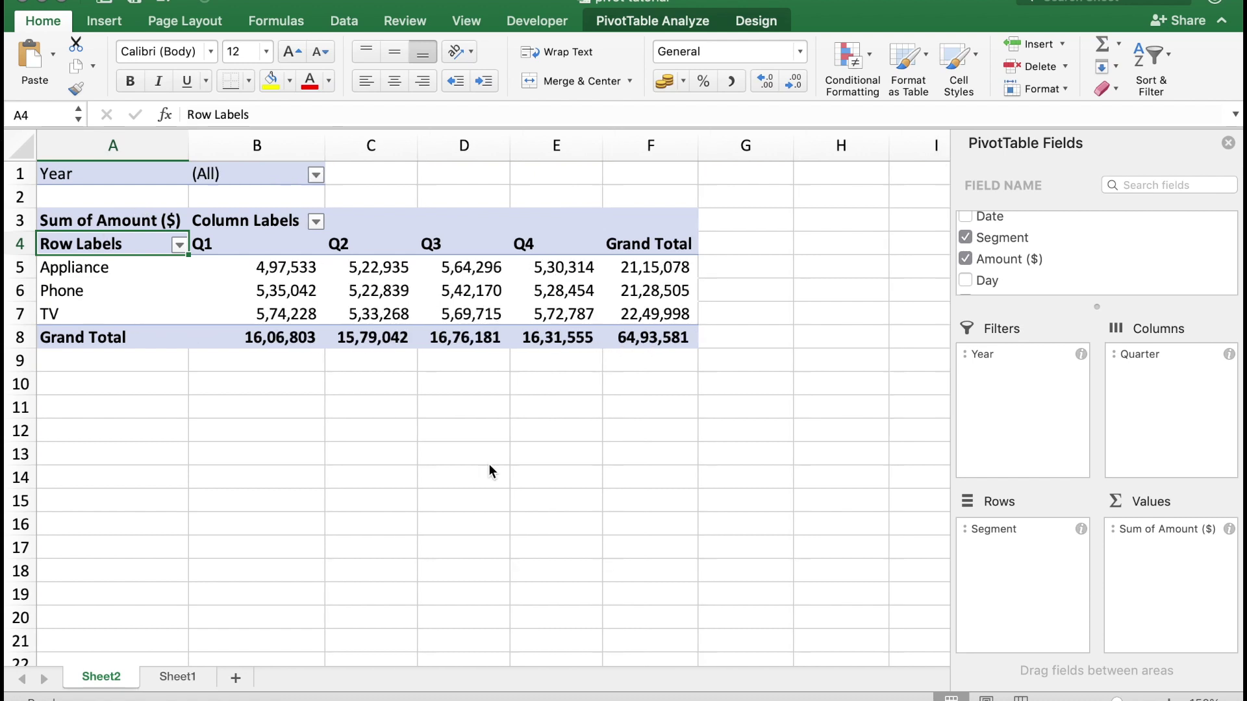